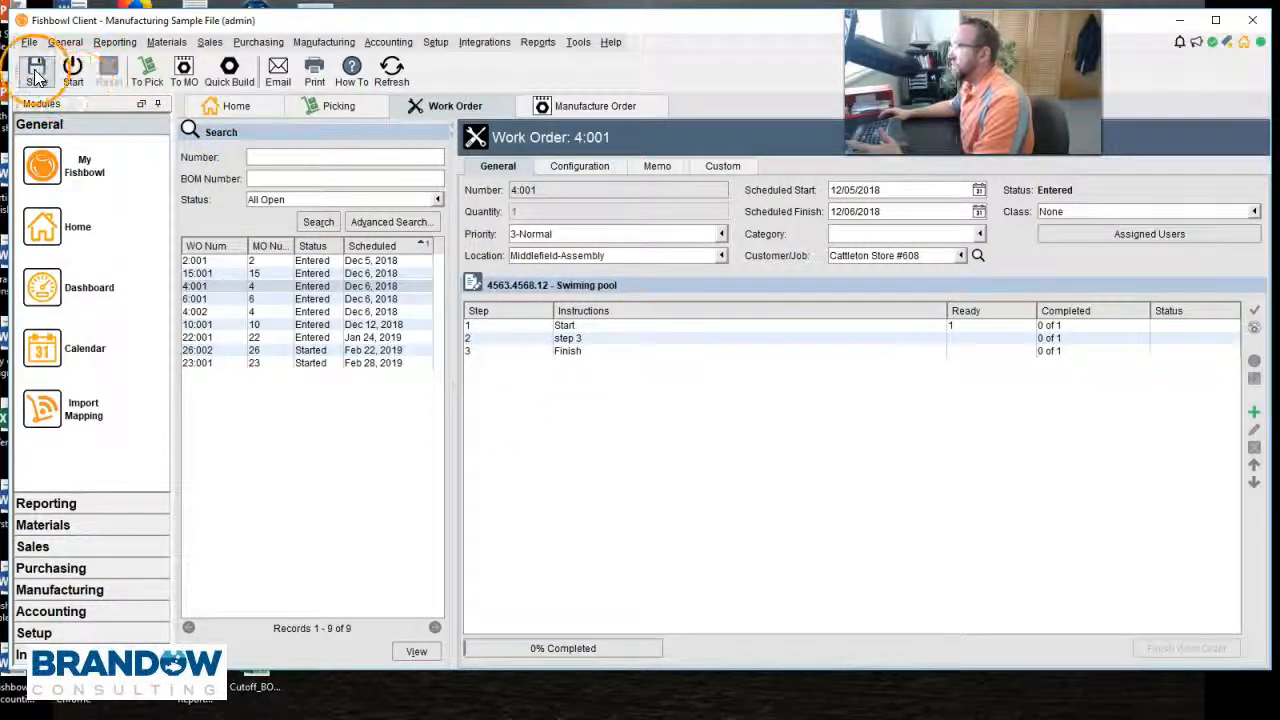
Add three more instruction steps, Step 4 to Step 6, to the 3000-UL bill of materials and save it.
left_click(323, 42)
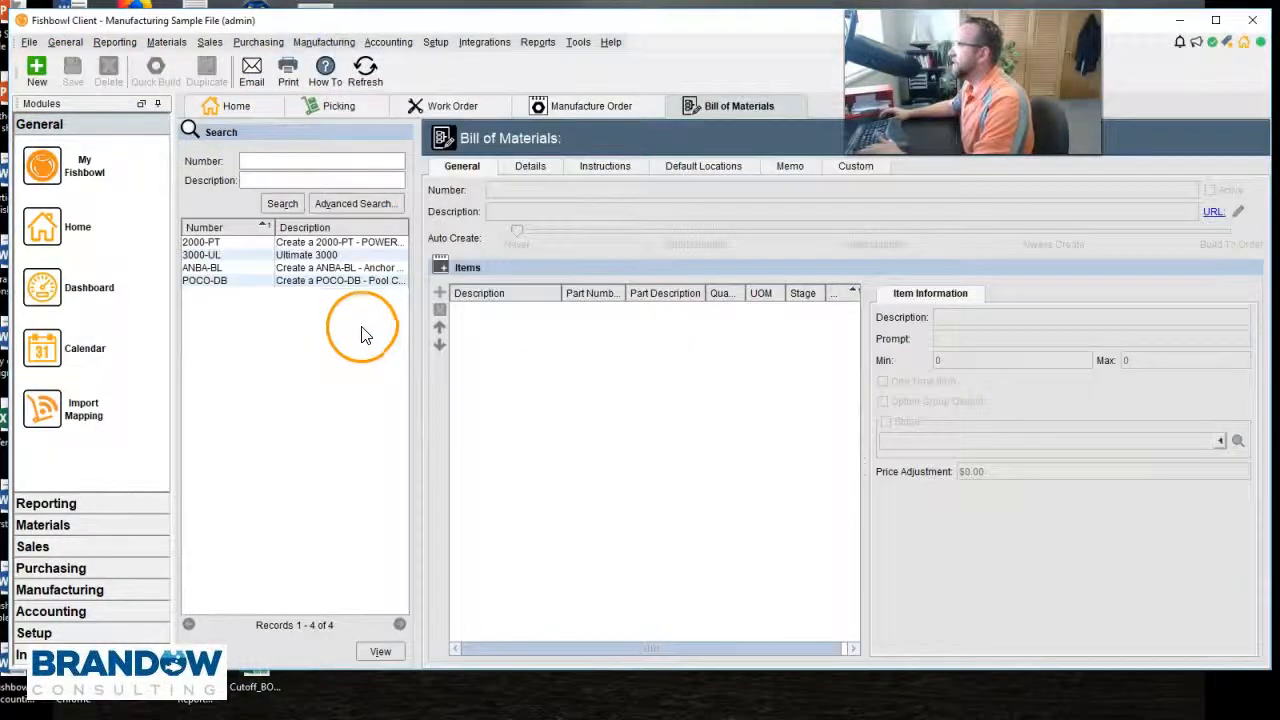
left_click(309, 257)
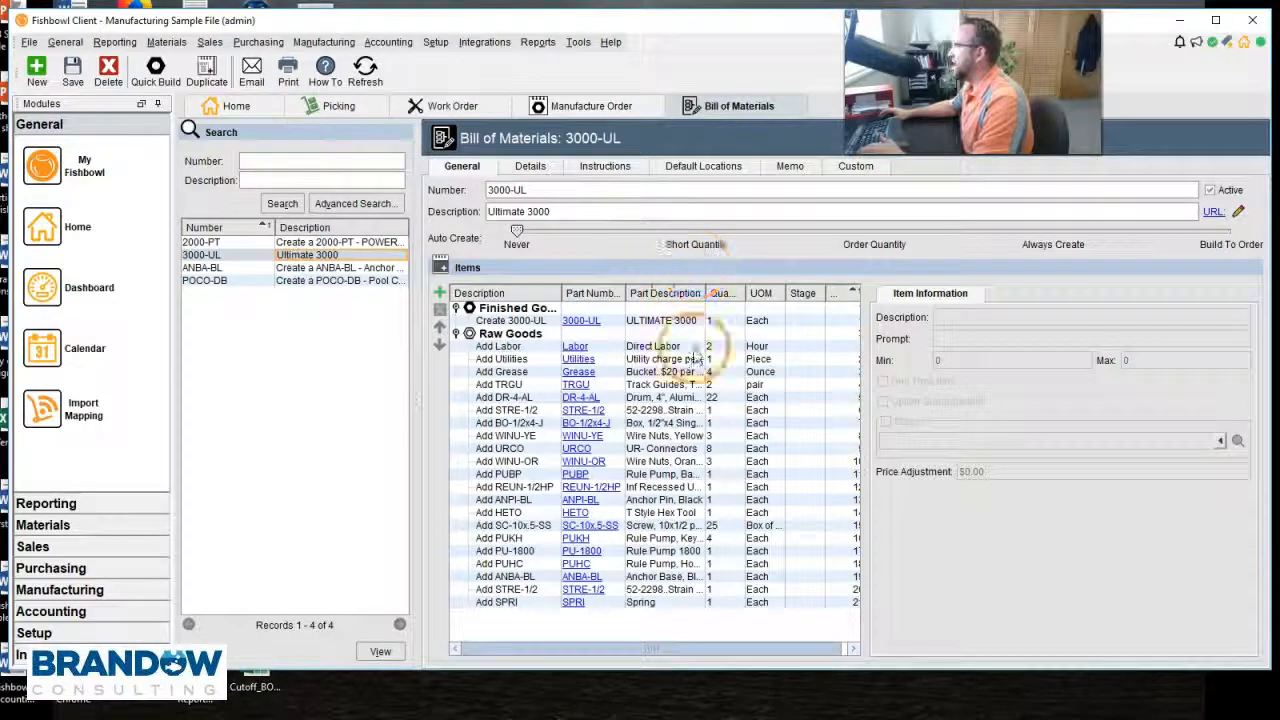
left_click(697, 425)
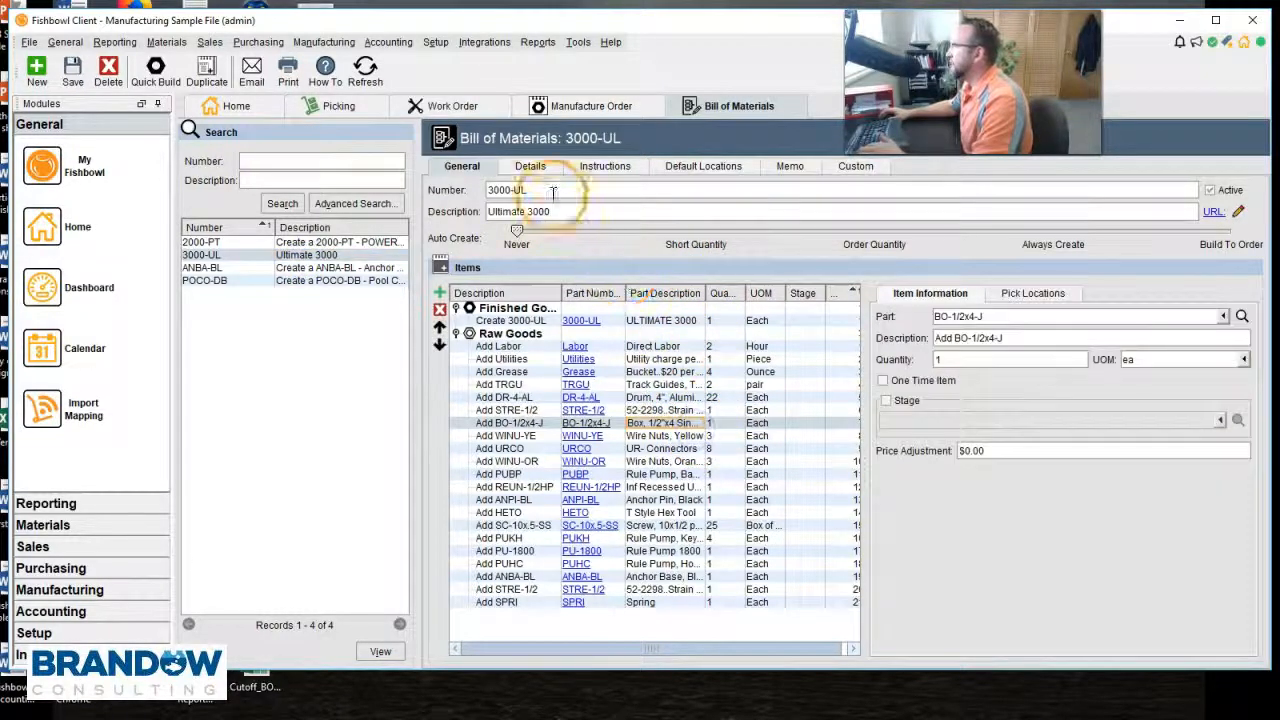
left_click(590, 168)
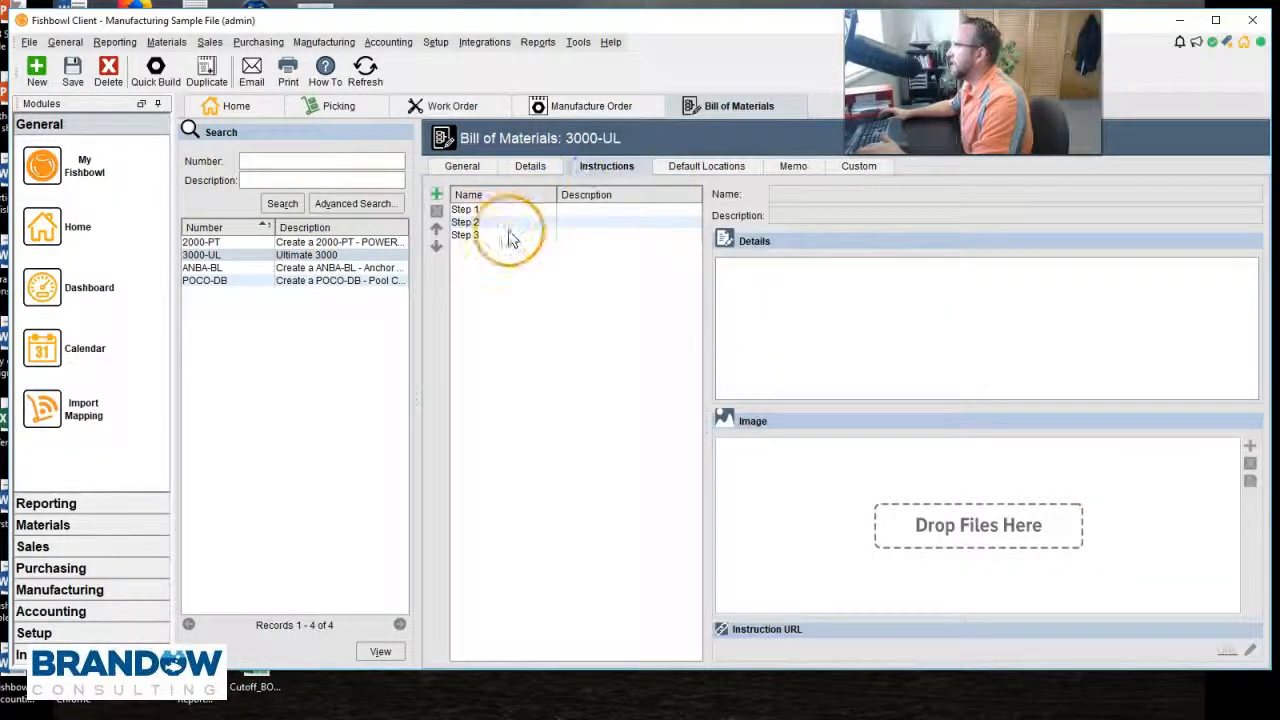
left_click(440, 195)
left_click(440, 195)
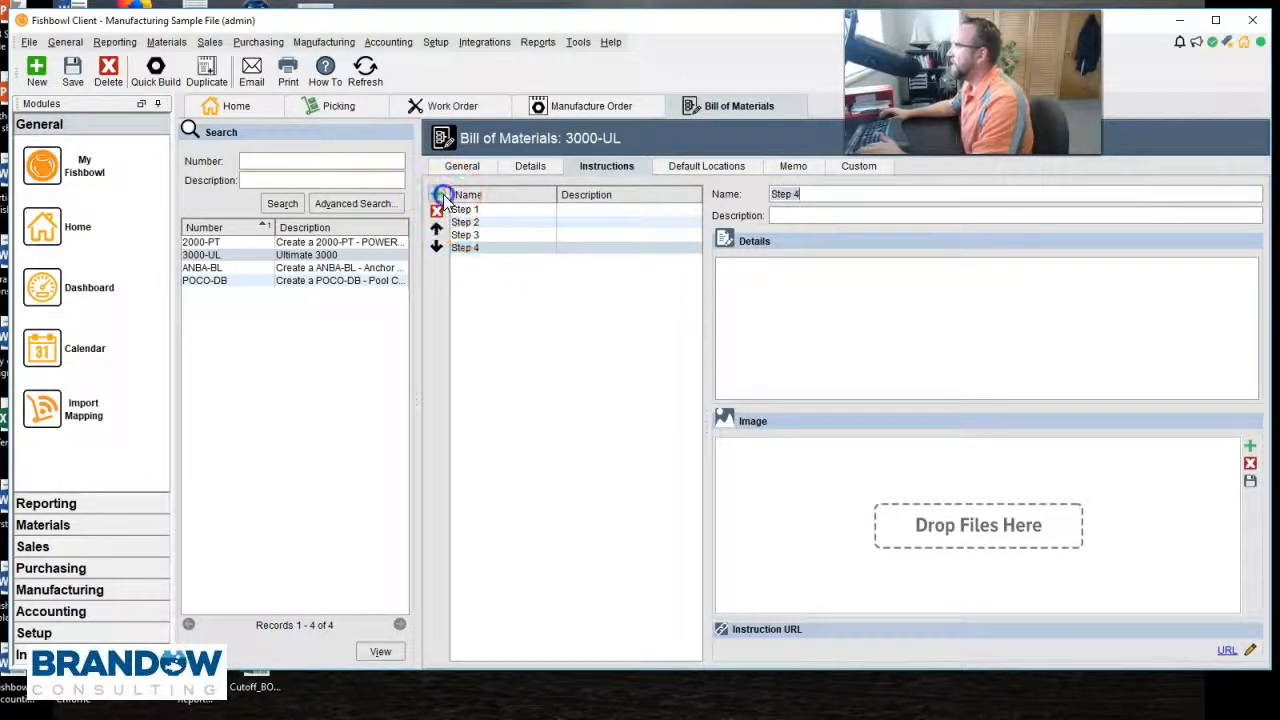
left_click(443, 194)
left_click(78, 72)
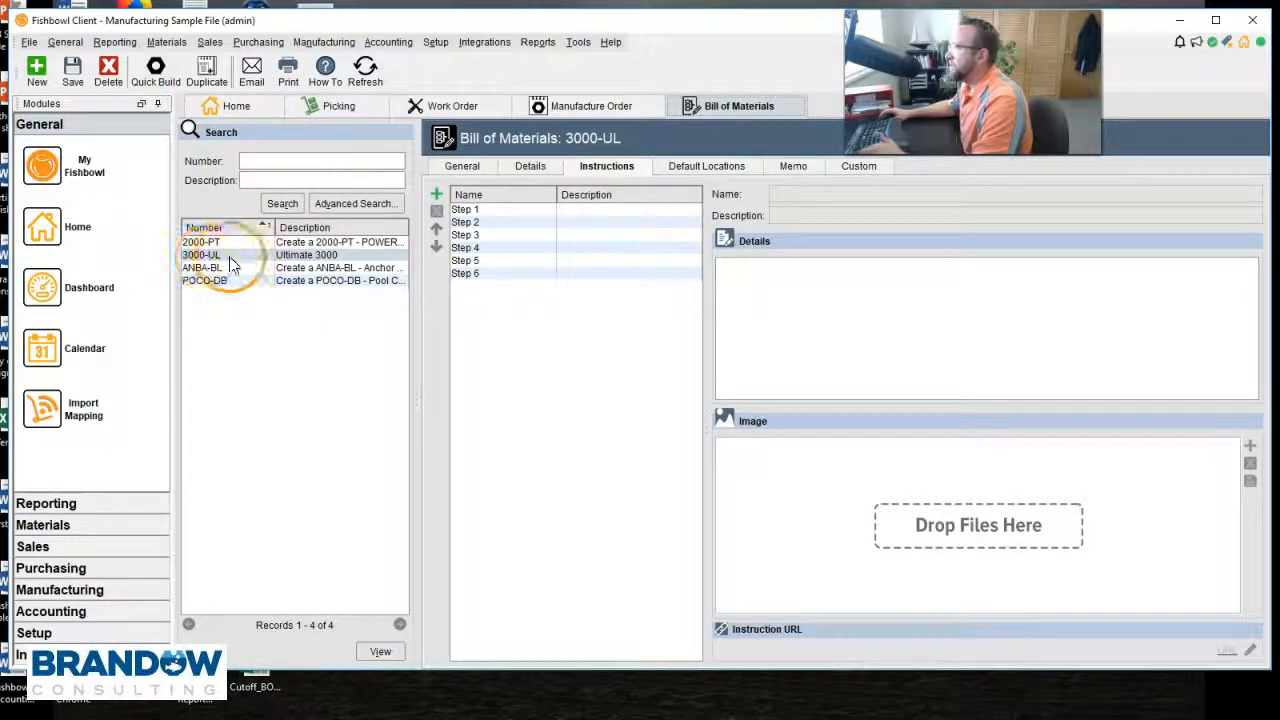
Create a new manufacture order for one unit of the 3000-UL bill of materials and issue it.
left_click(571, 106)
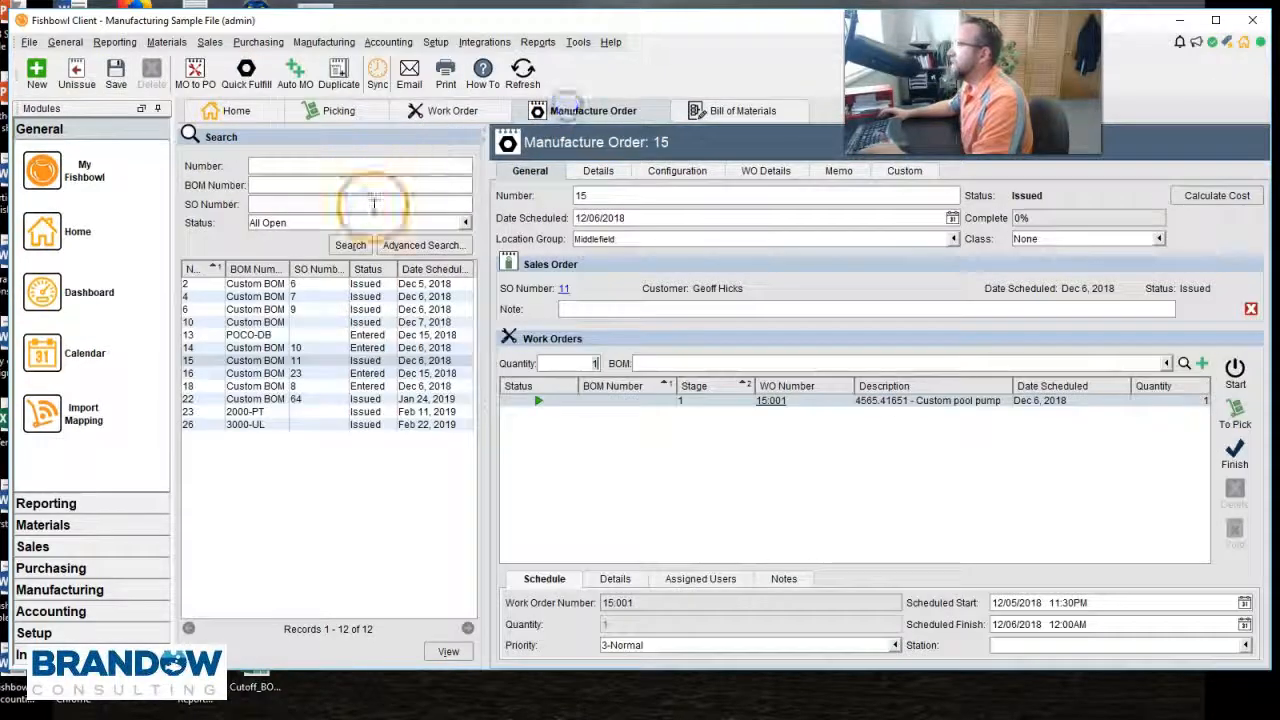
left_click(36, 70)
left_click(656, 290)
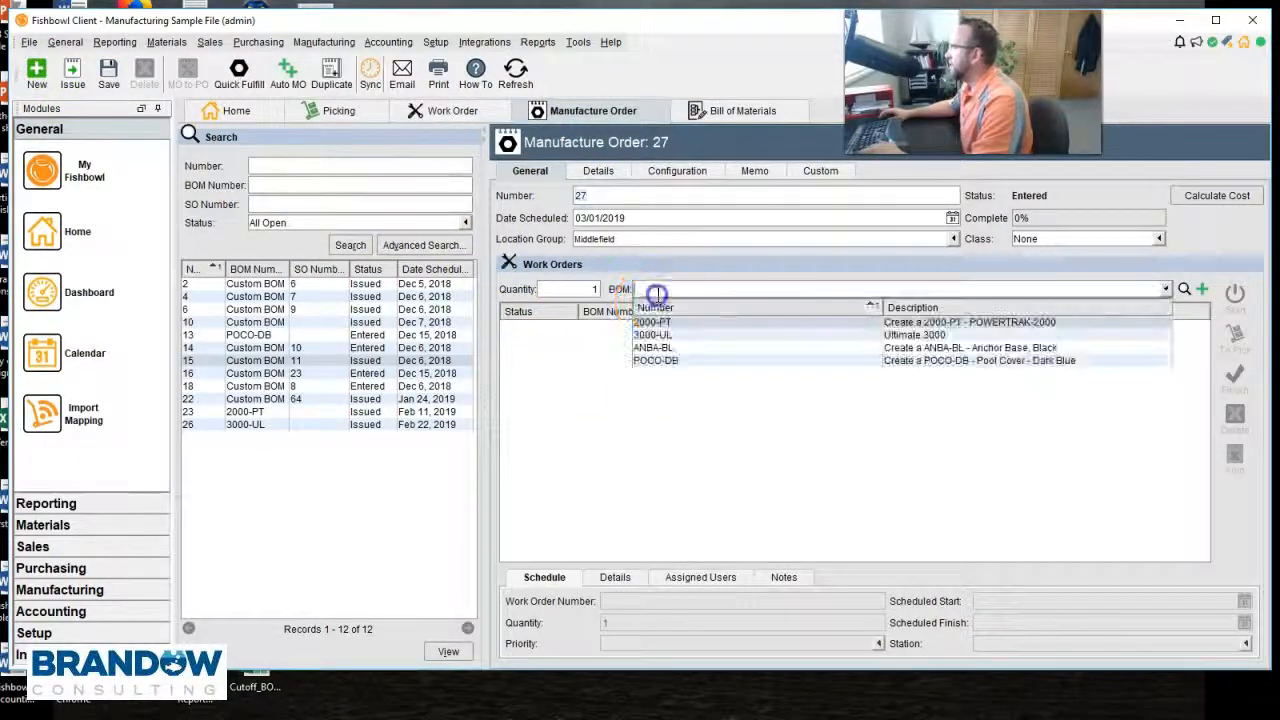
type("300")
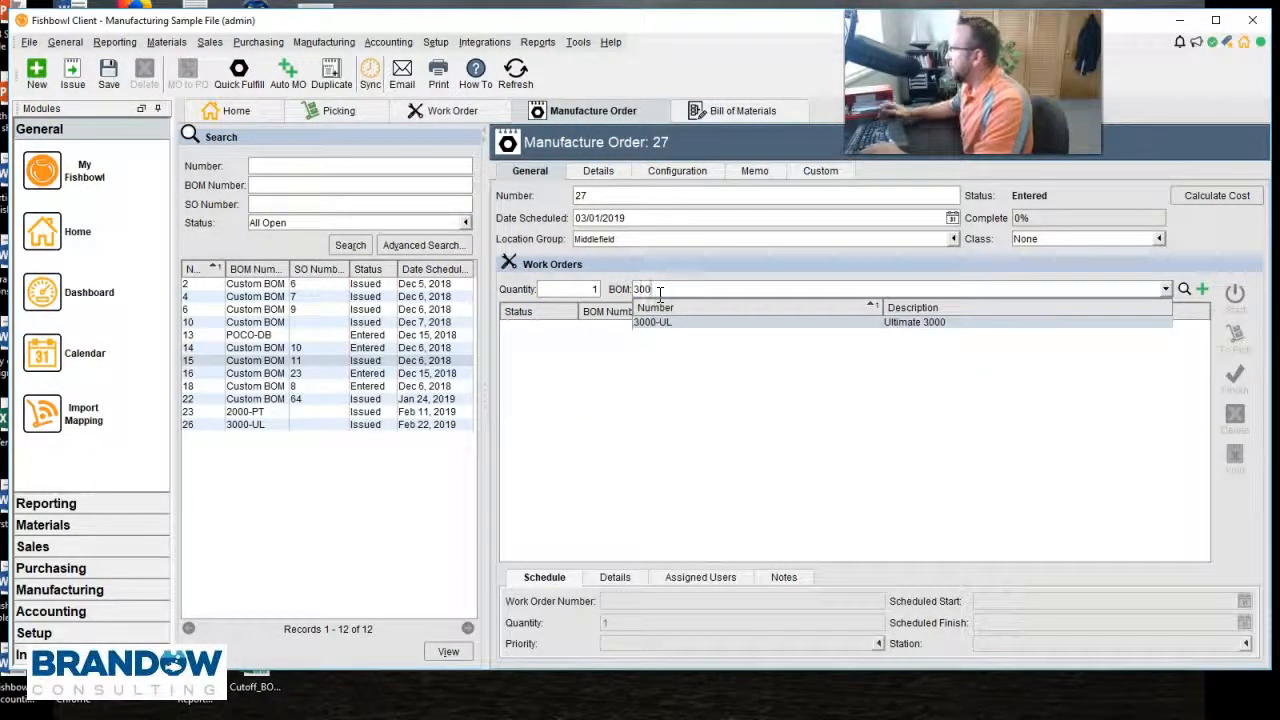
left_click(667, 323)
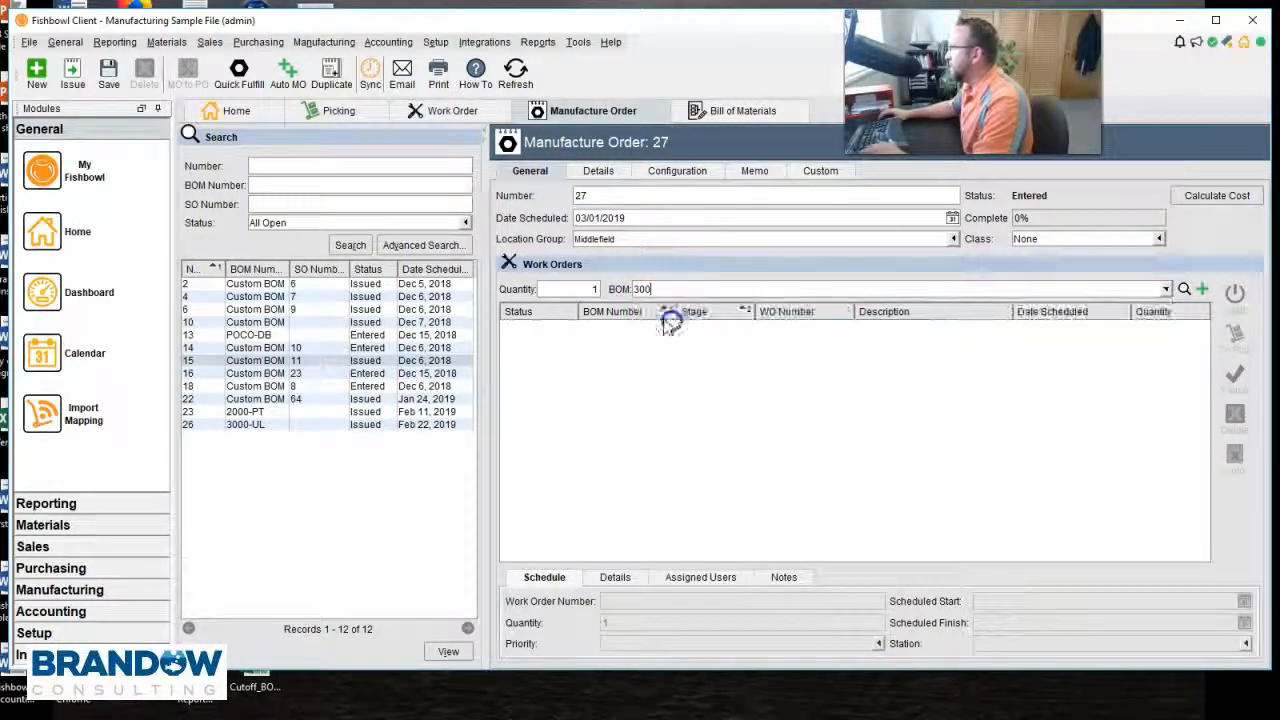
left_click(72, 70)
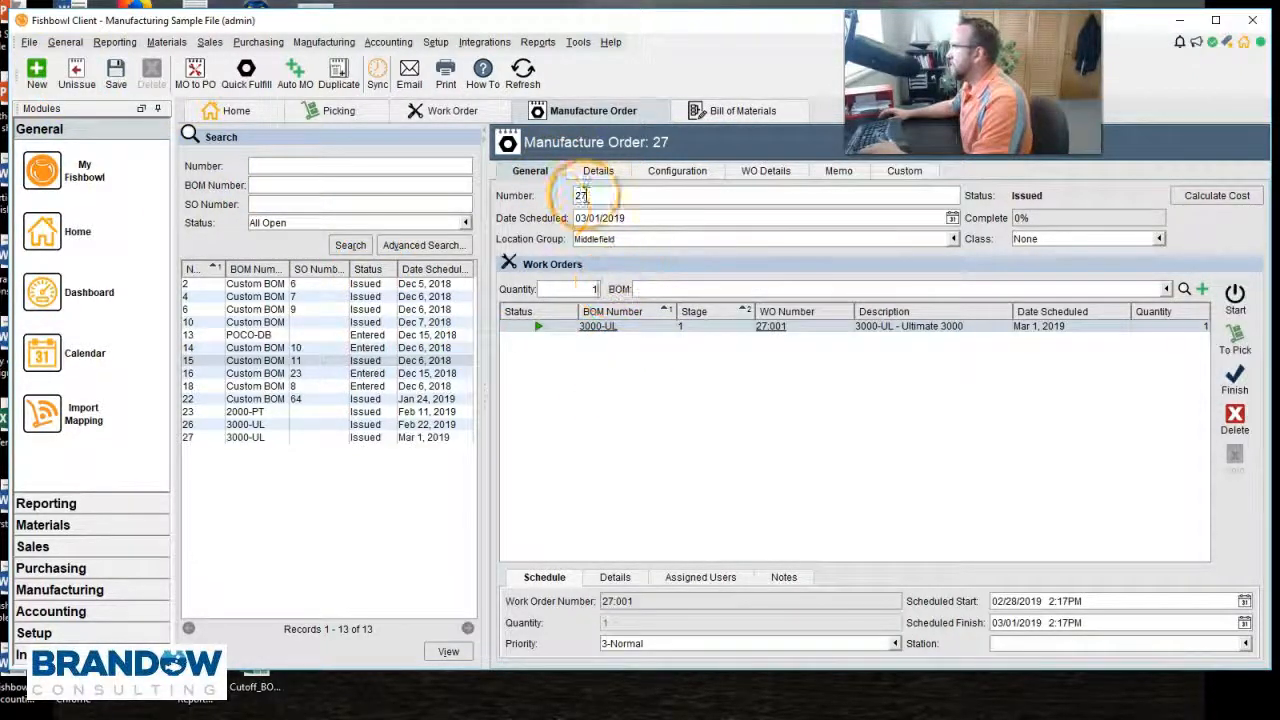
Open the 3000-UL work order of the new manufacture order and review its list of instruction steps.
left_click(776, 327)
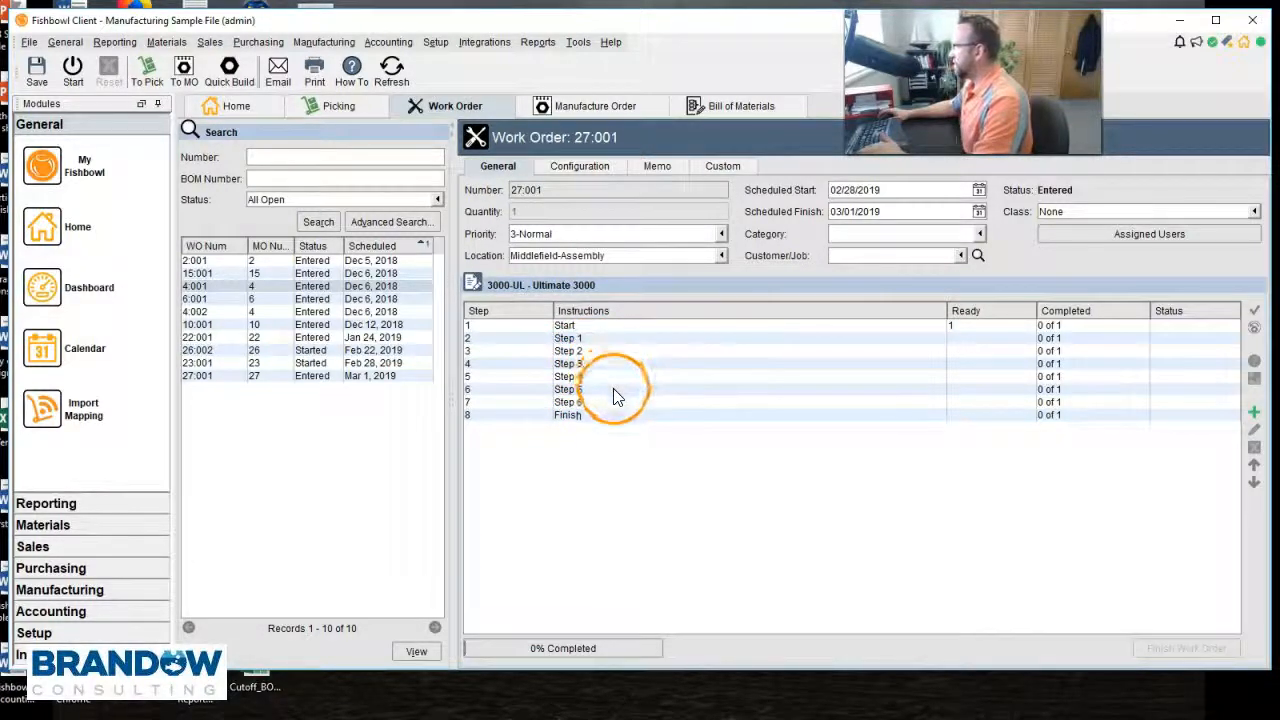
left_click(615, 326)
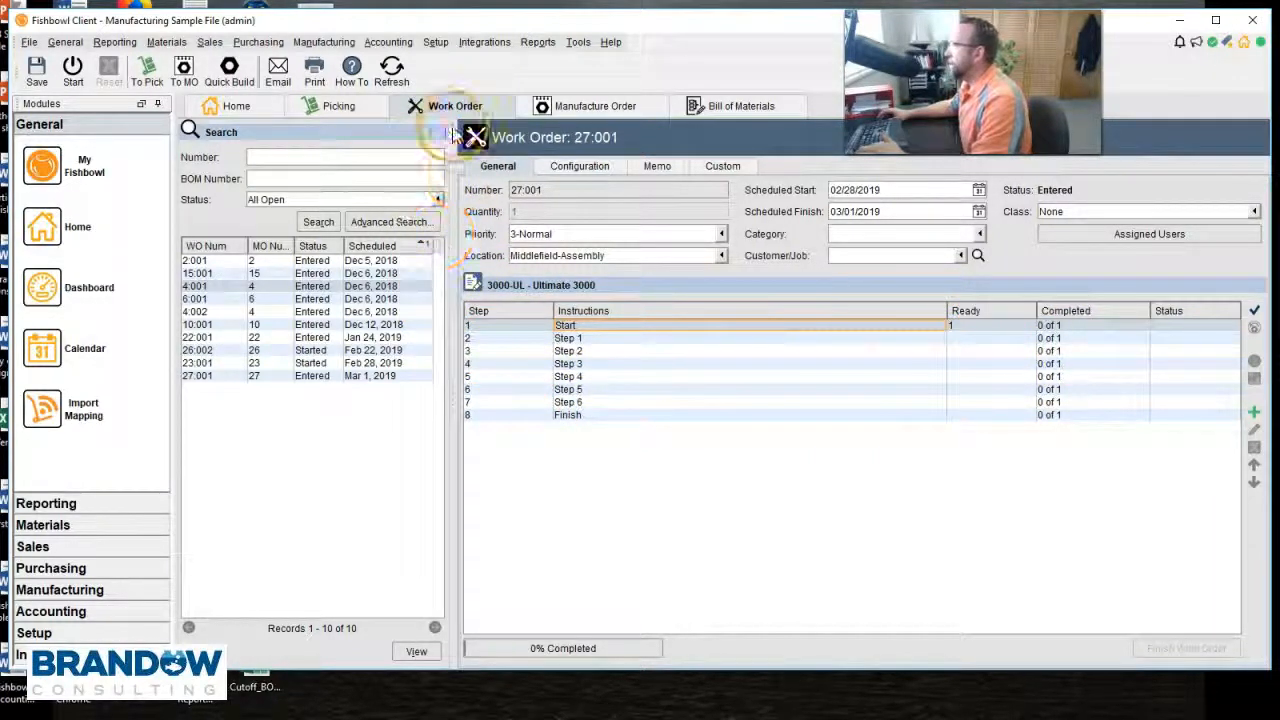
Return to the manufacture order, unissue it, set the 3000-UL work order's quantity to 10 and reissue it.
left_click(187, 76)
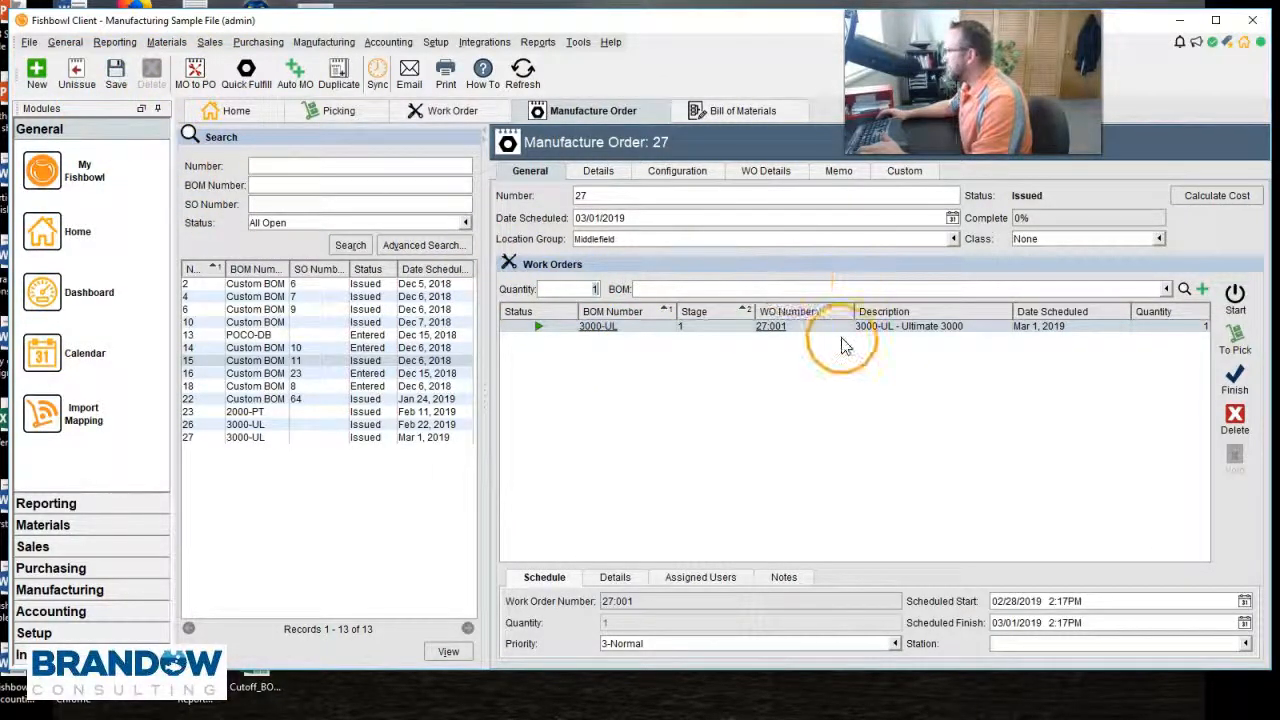
left_click(76, 74)
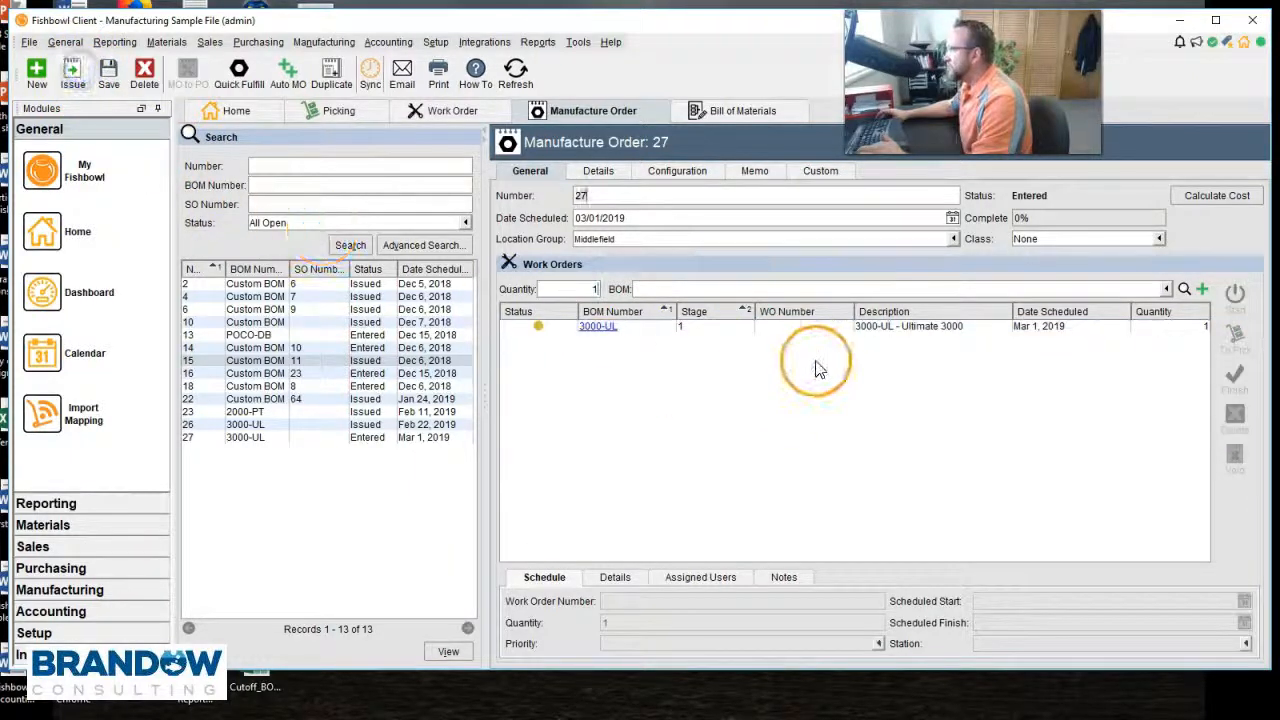
left_click(887, 330)
left_click(645, 622)
type("0")
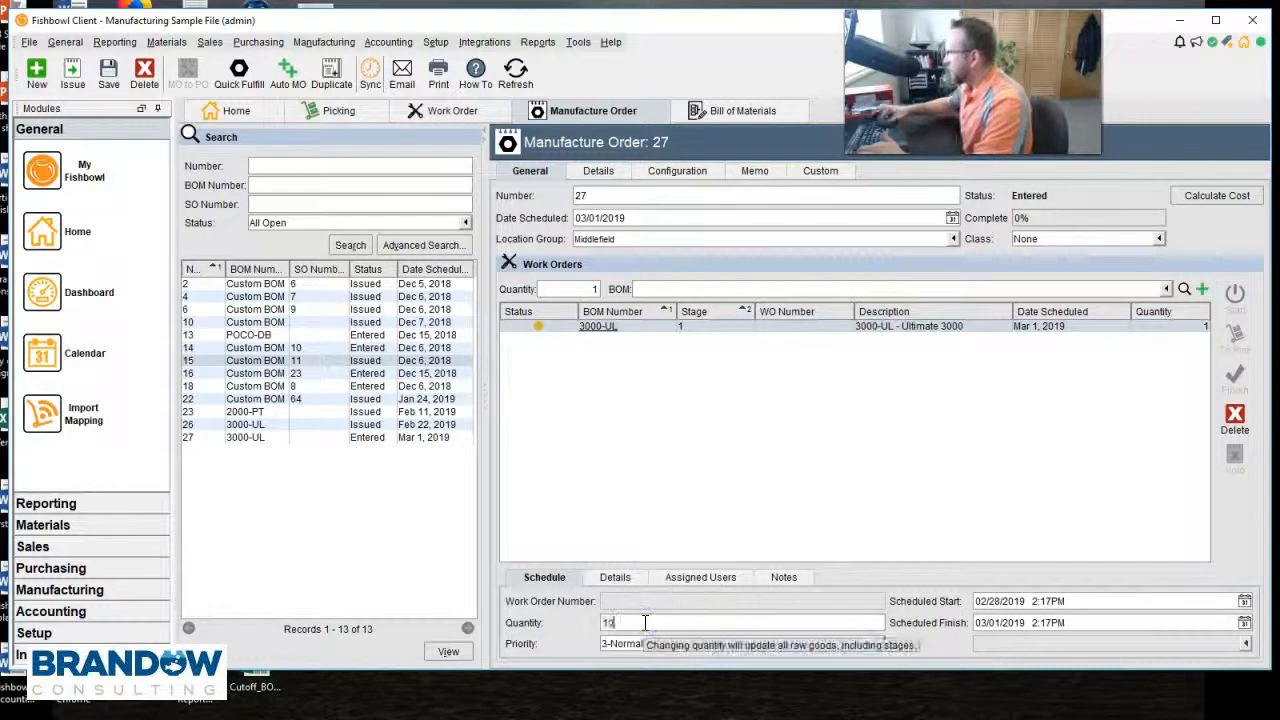
left_click(72, 72)
left_click(745, 308)
left_click(672, 350)
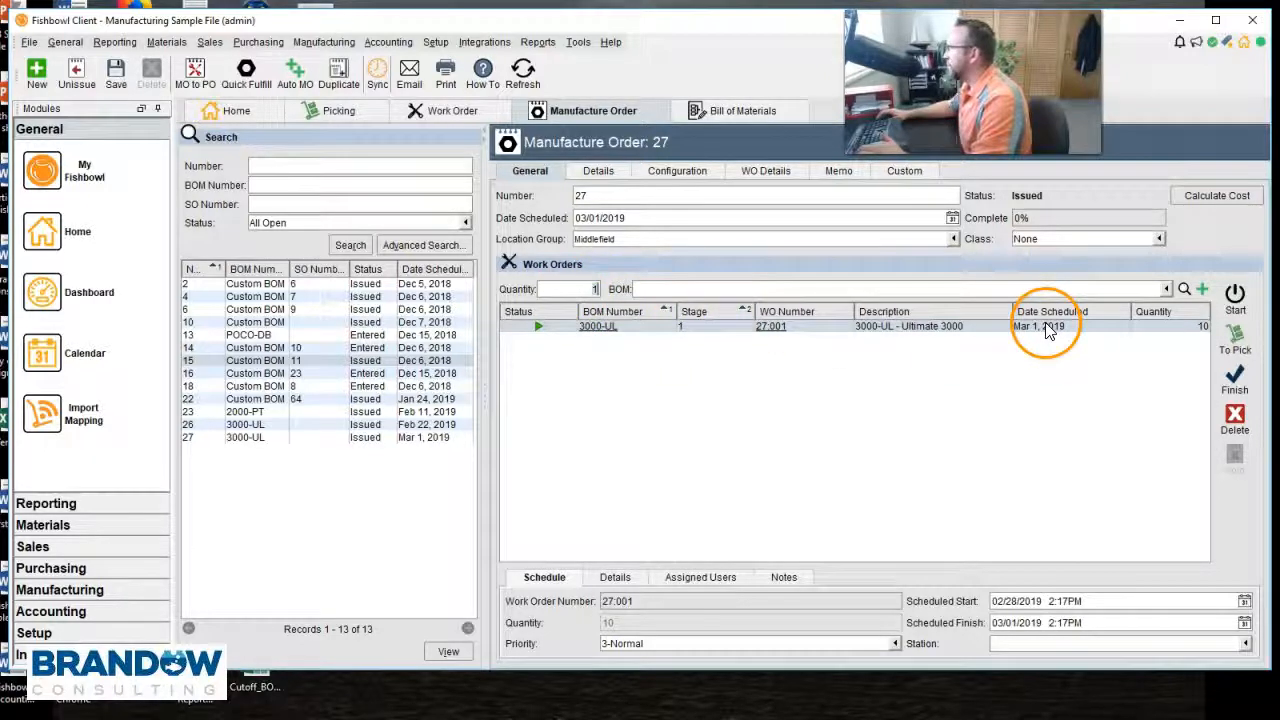
In the 3000-UL work order, complete a quantity of 1 for the Start instruction and 1 for Step 1.
left_click(772, 327)
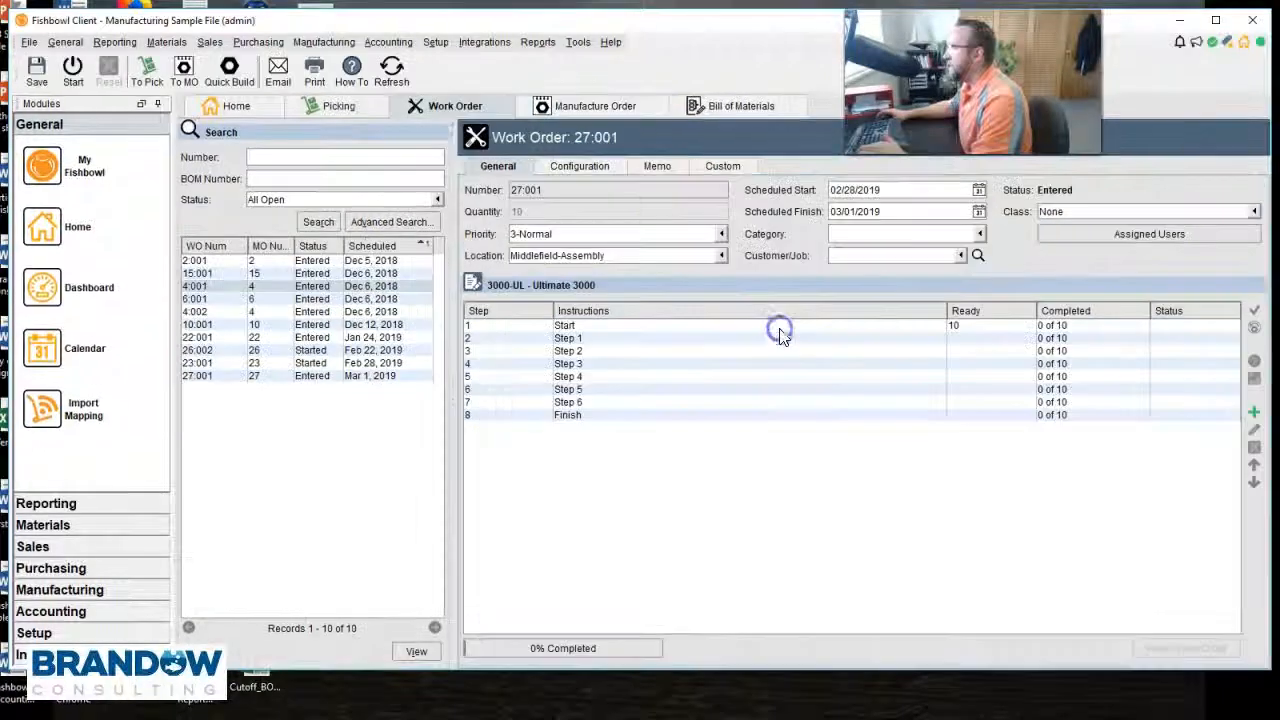
left_click(980, 334)
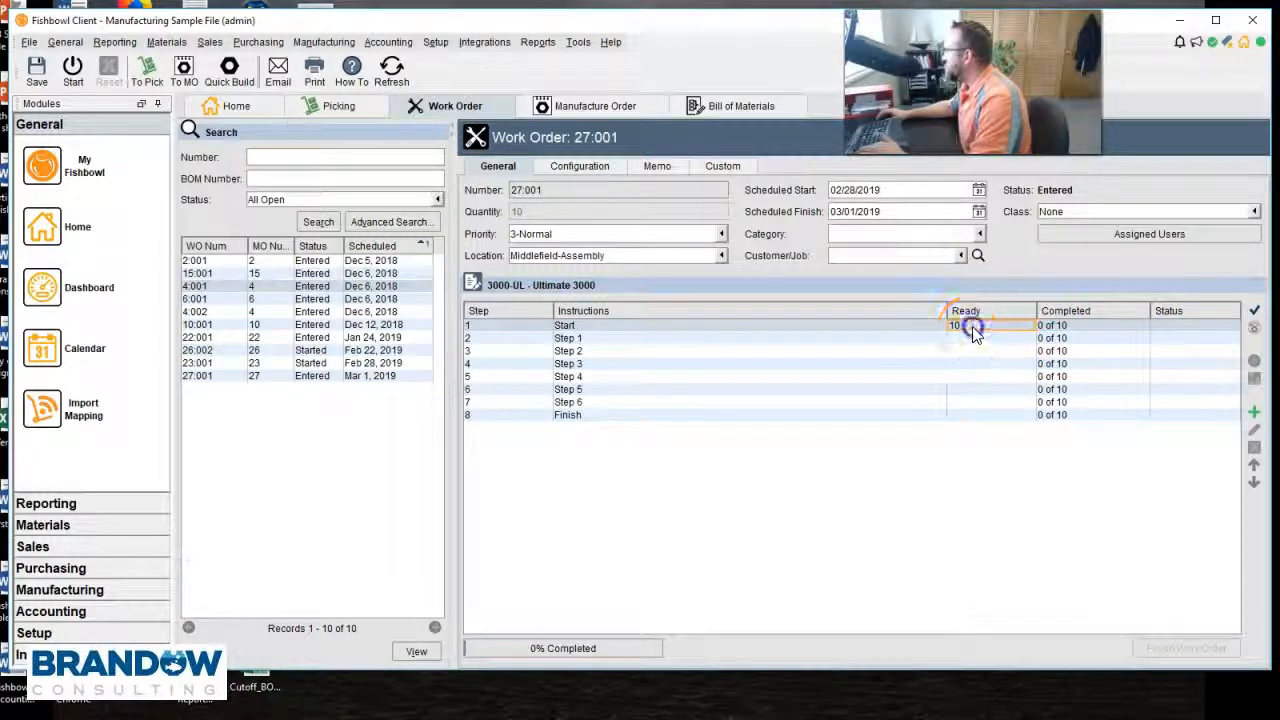
left_click(1255, 313)
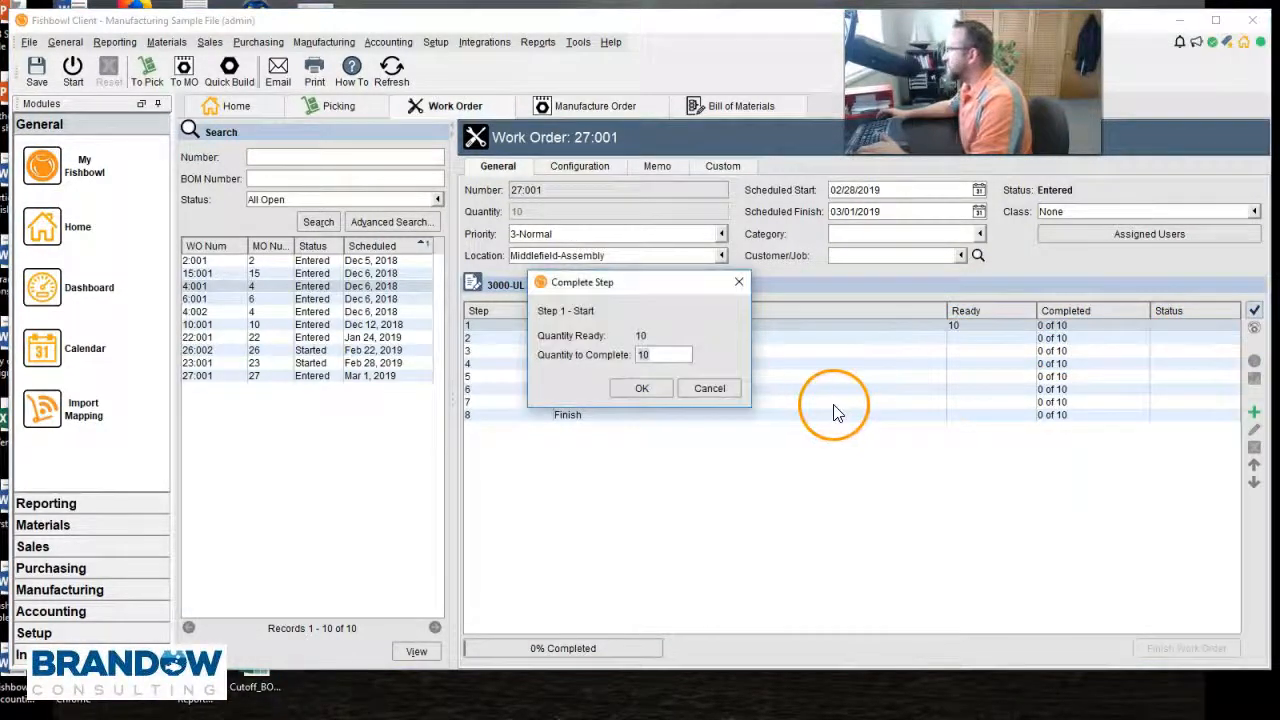
left_click(645, 391)
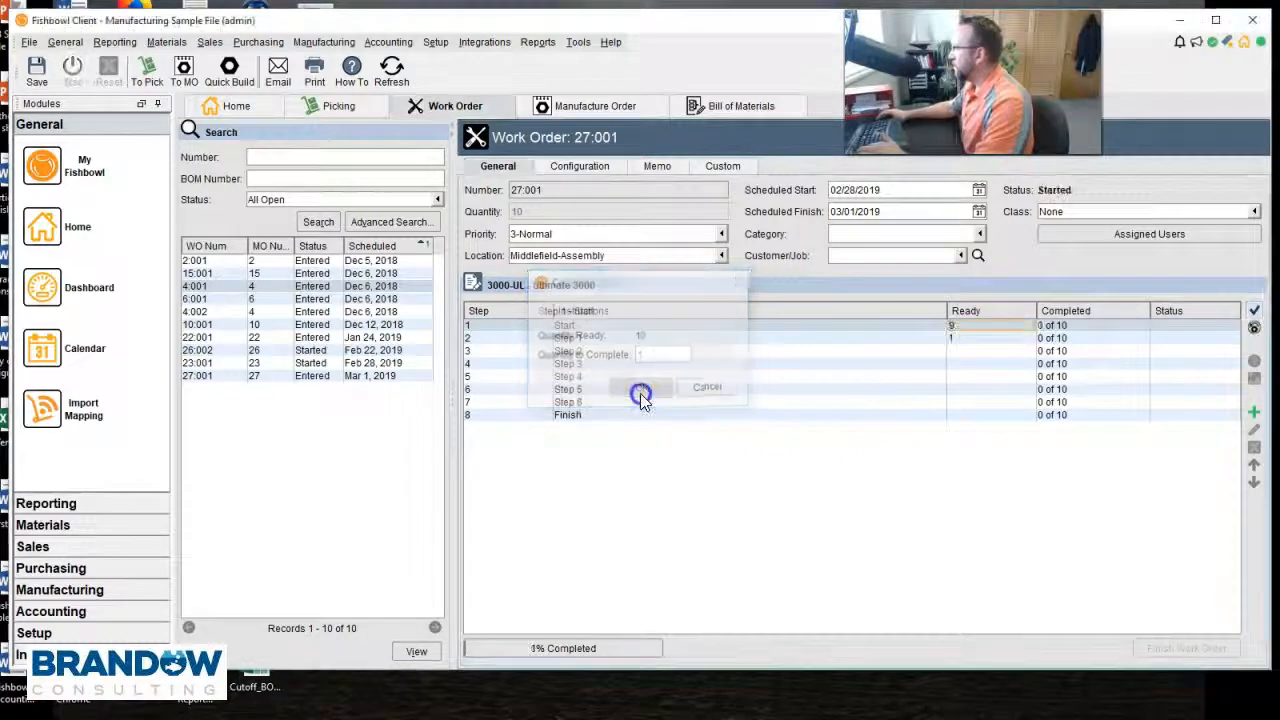
left_click(967, 341)
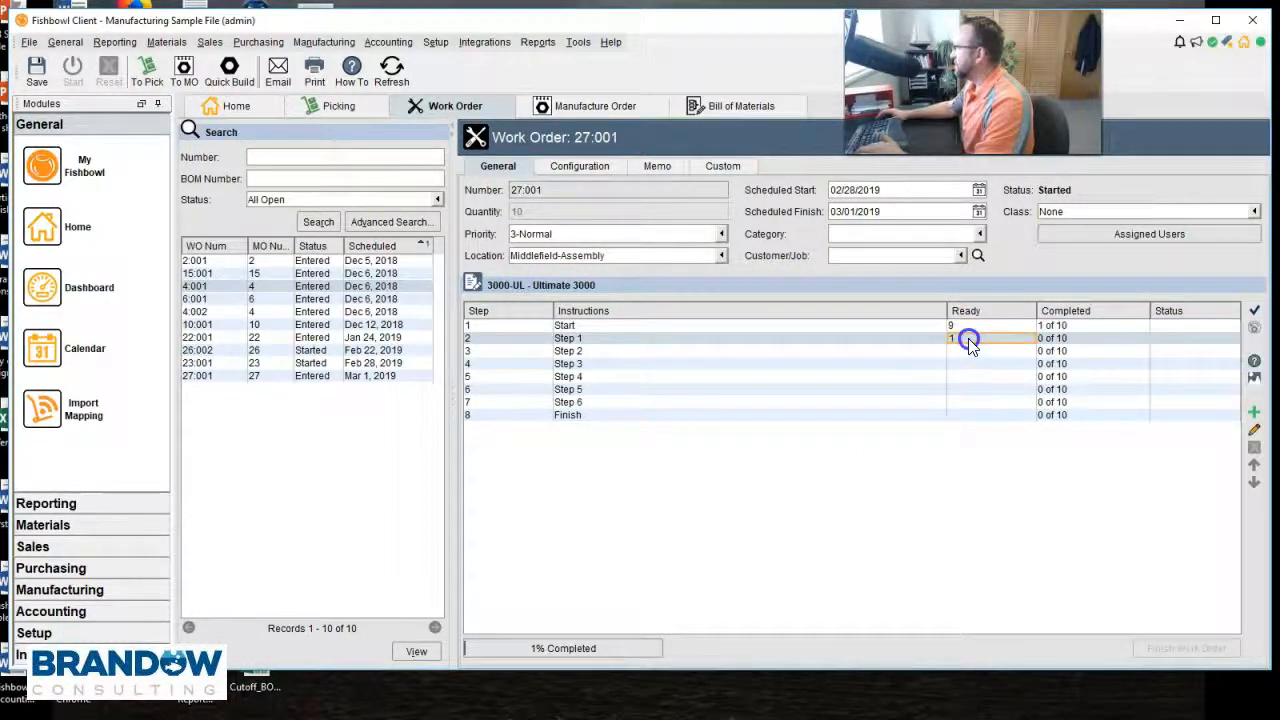
left_click(1255, 316)
left_click(654, 391)
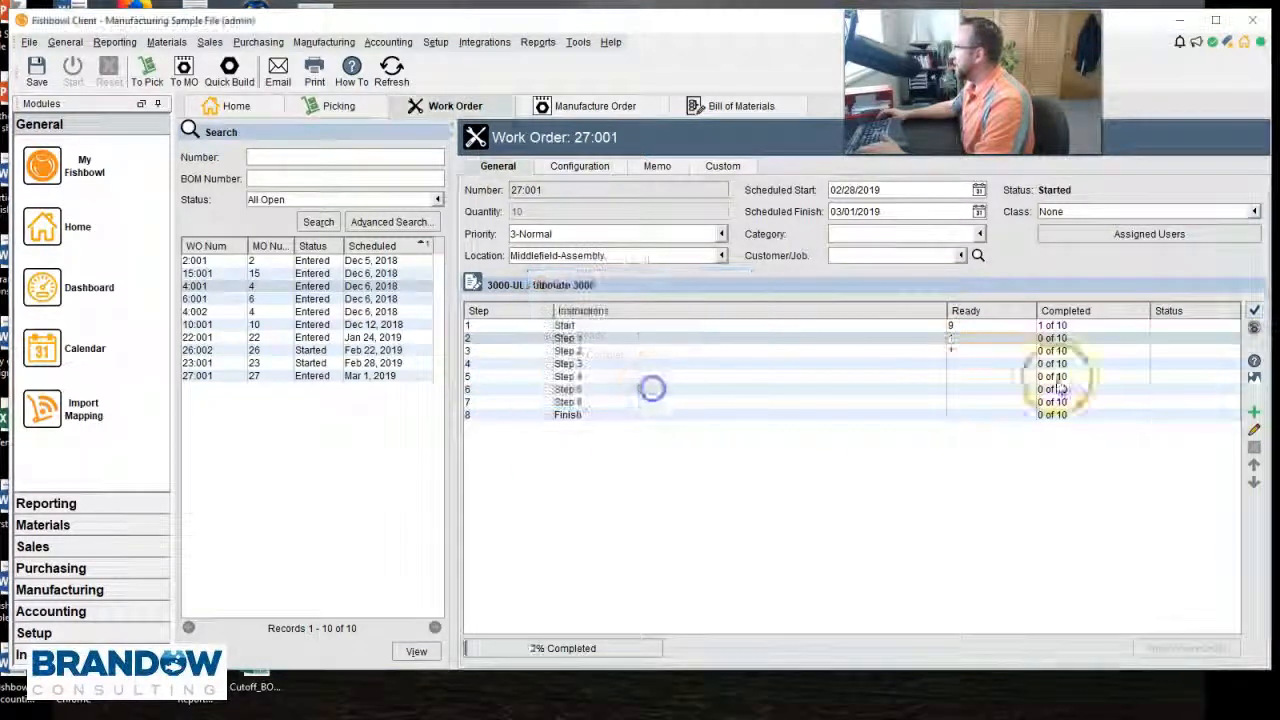
left_click(1255, 316)
left_click(628, 390)
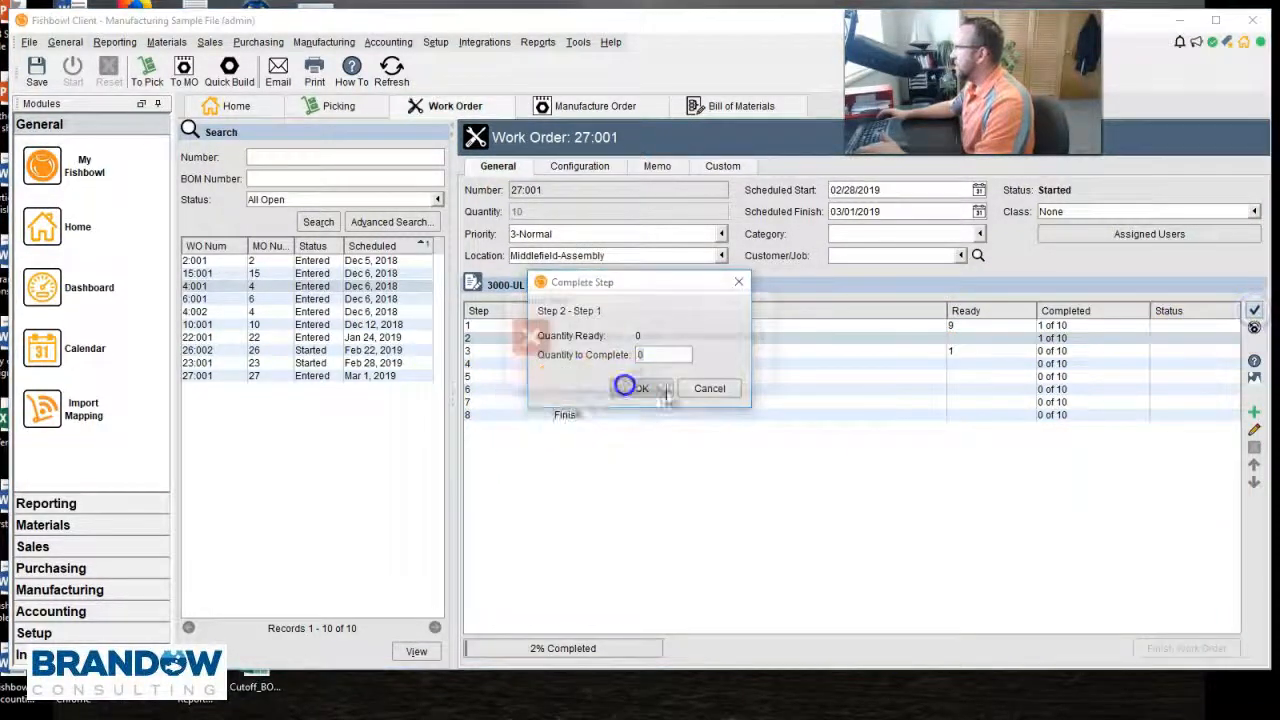
left_click(634, 370)
left_click(640, 389)
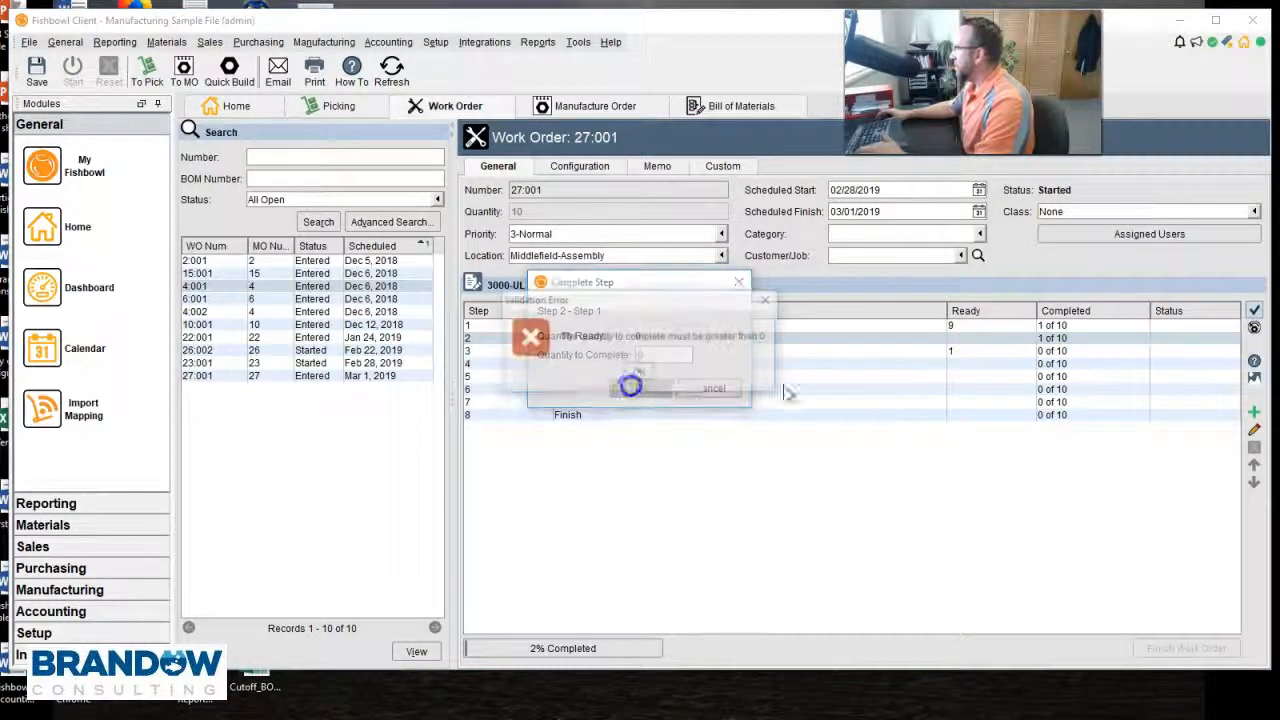
left_click(641, 374)
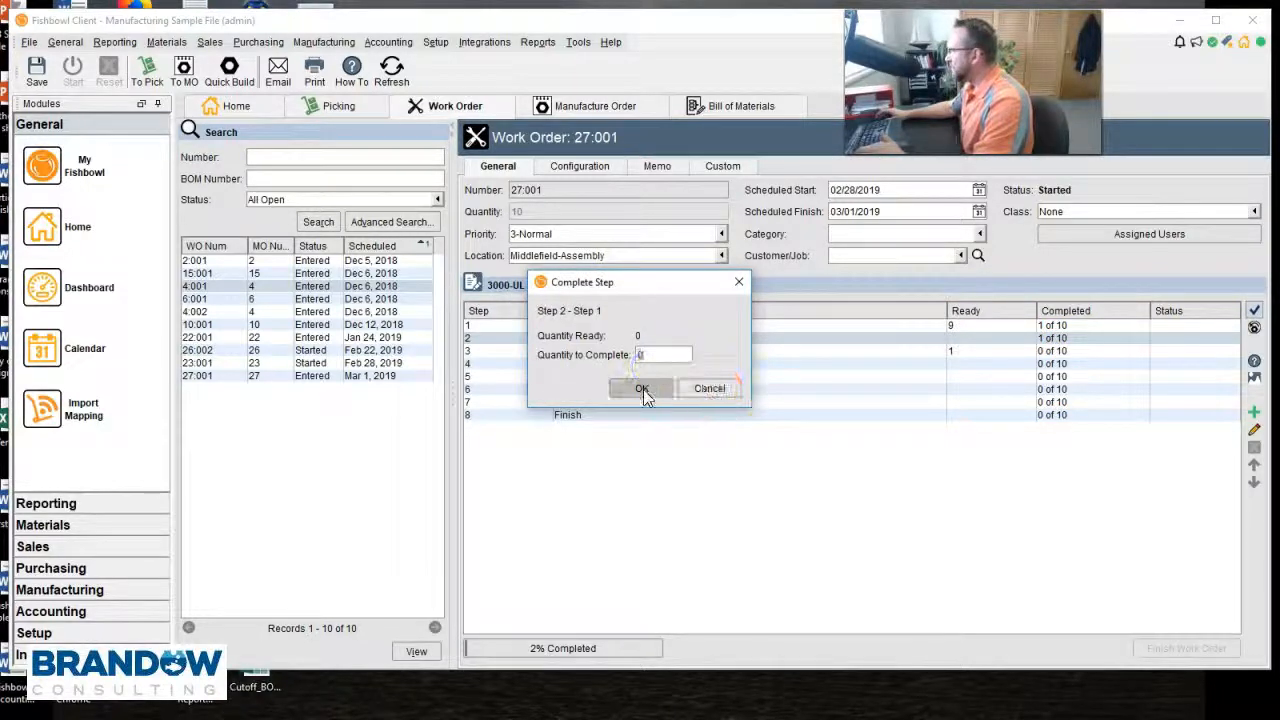
left_click(695, 387)
Complete a quantity of 1 for the Step 2 instruction and undo that completion.
left_click(1256, 314)
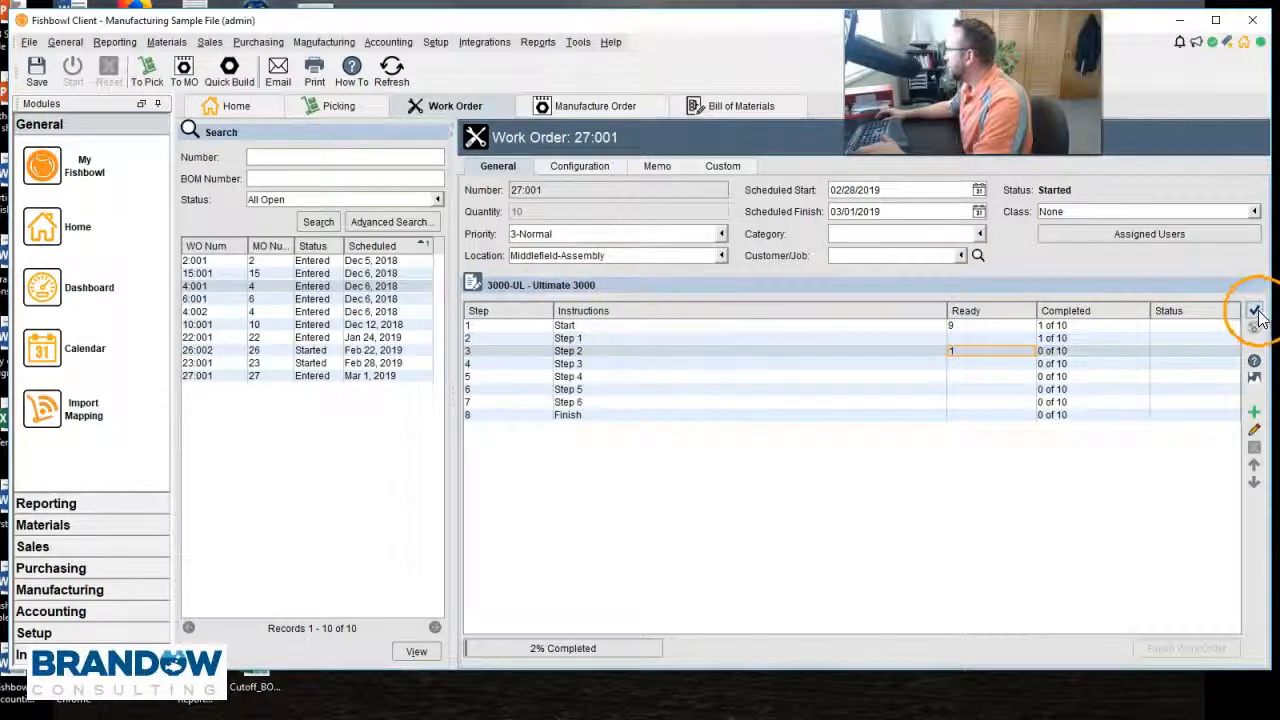
left_click(648, 388)
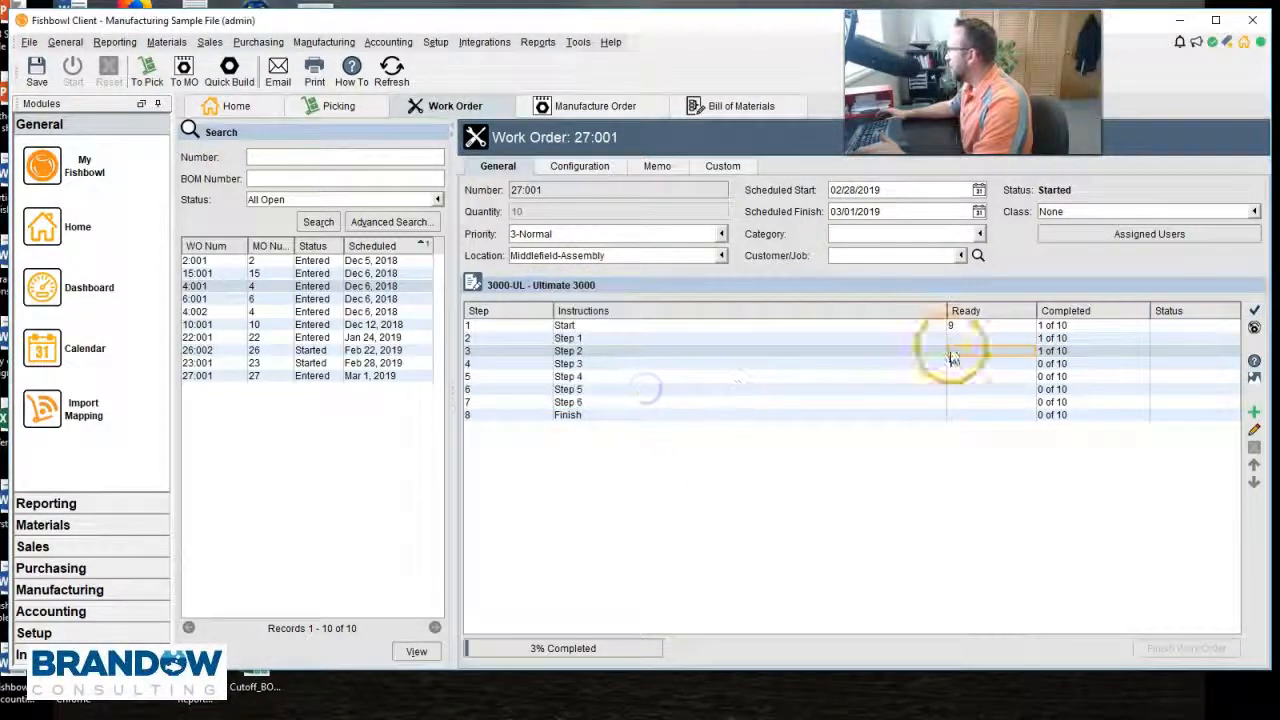
left_click(1254, 328)
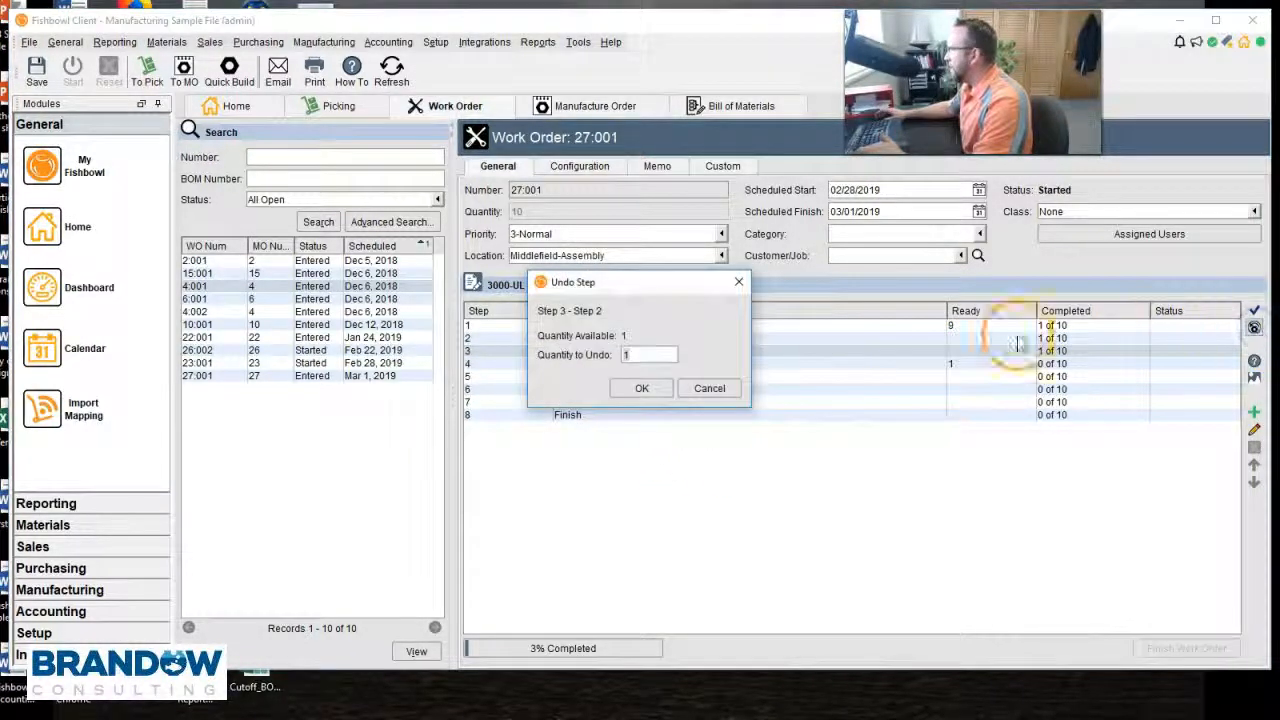
left_click(638, 389)
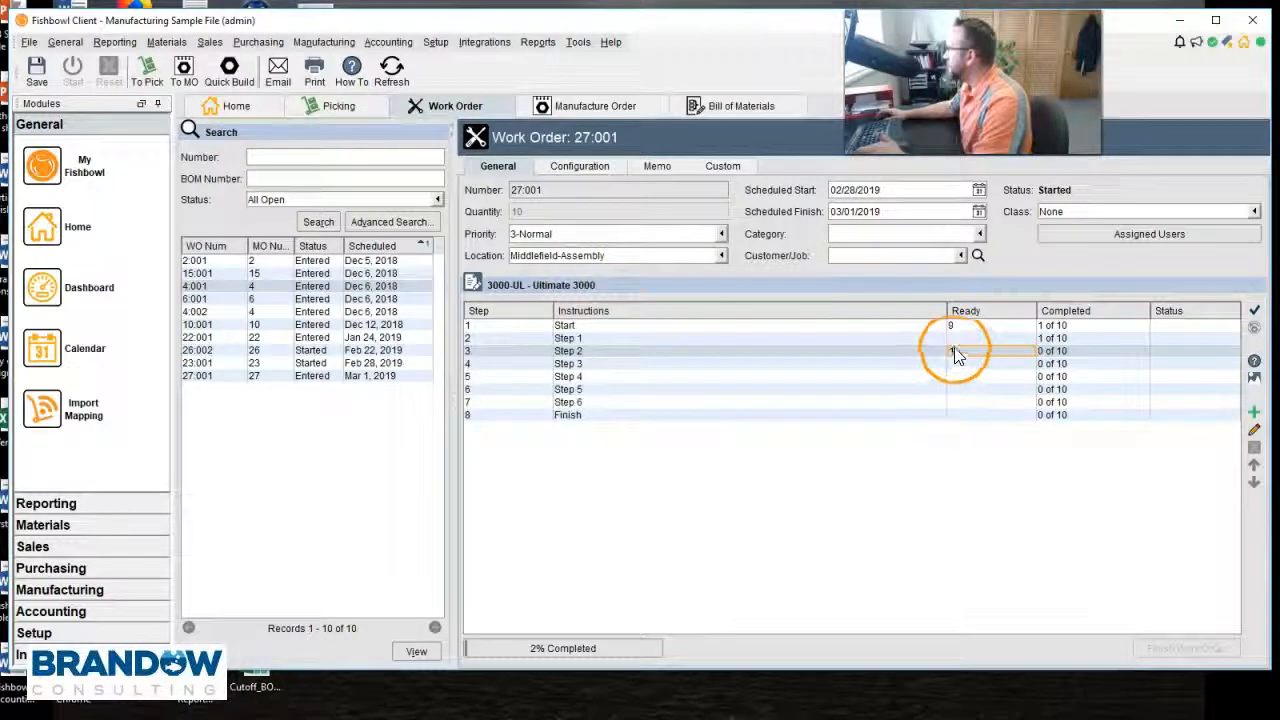
Complete a quantity of 1 for the Step 2 instruction again.
left_click(1255, 314)
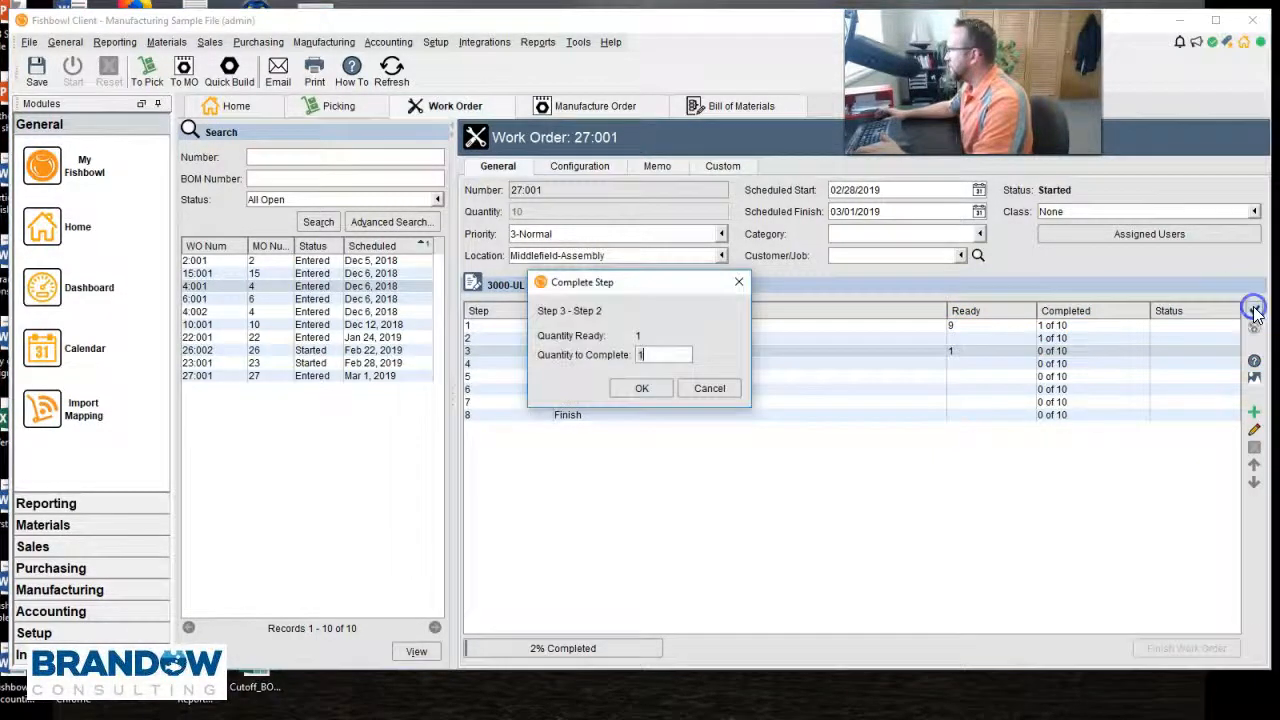
left_click(640, 386)
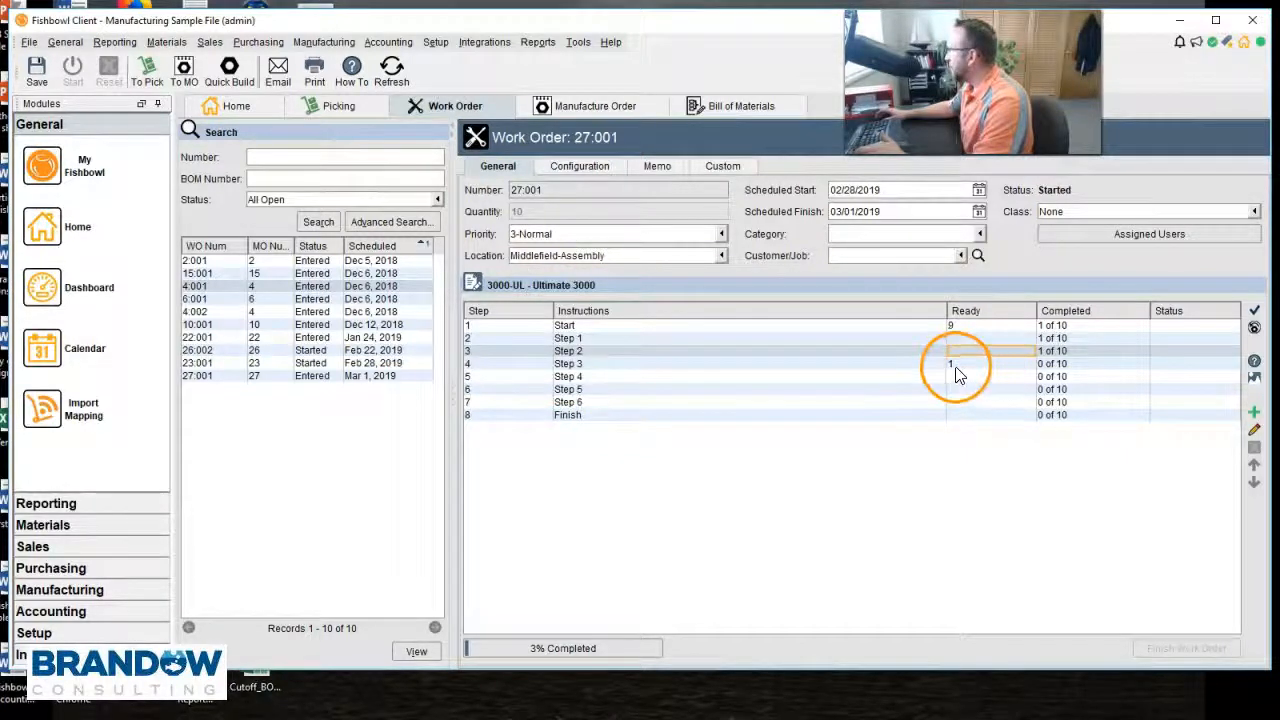
Undo the completed quantity of 1 for the Step 2 instruction in the 3000-UL work order.
left_click(952, 365)
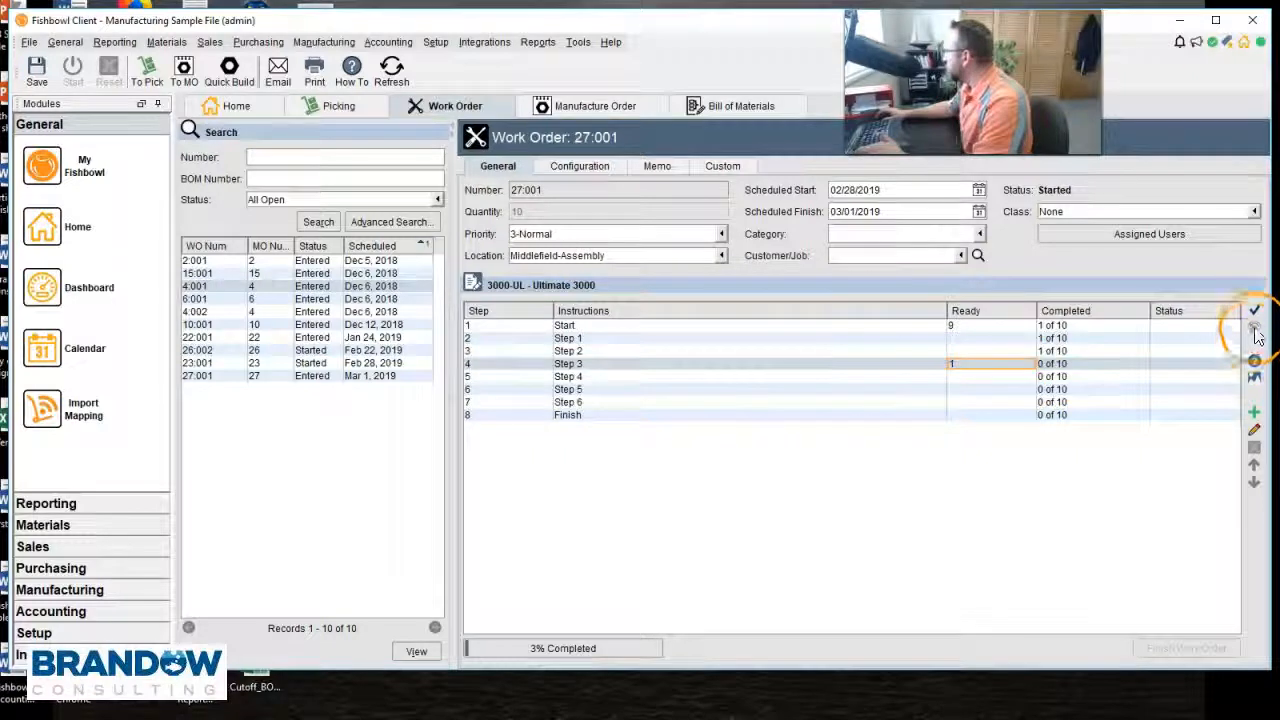
left_click(996, 378)
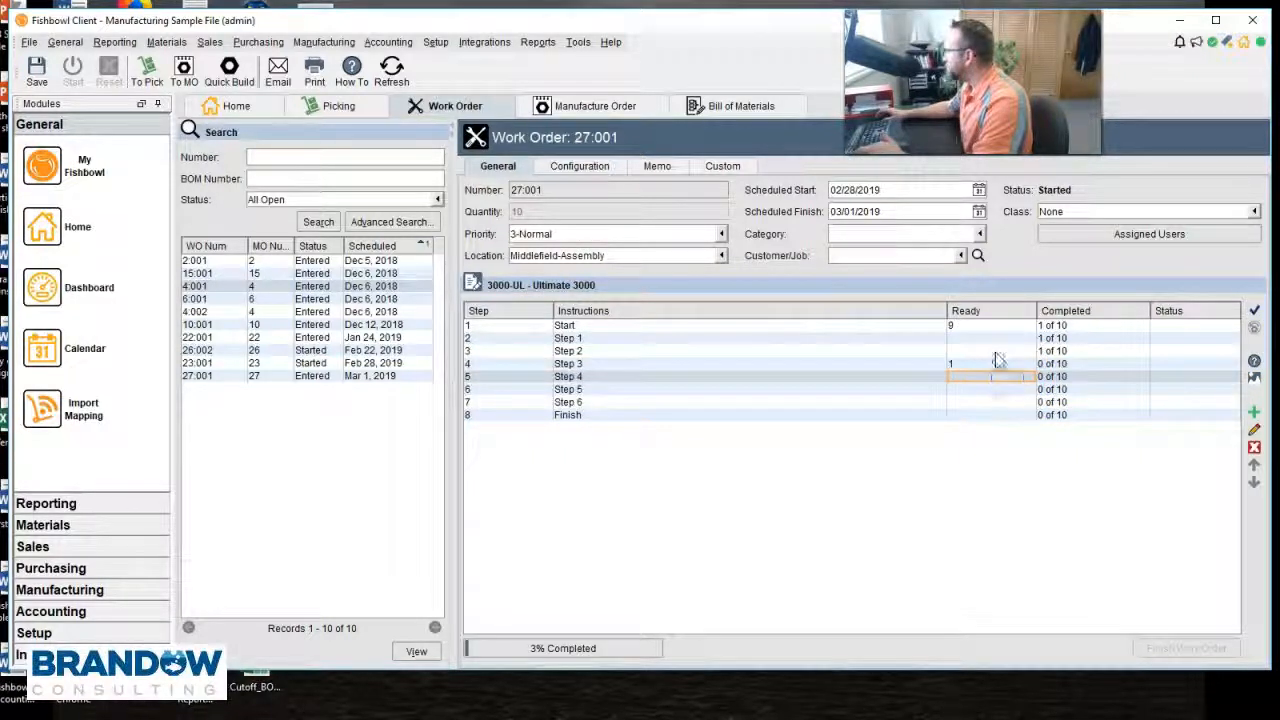
left_click(994, 352)
left_click(1254, 330)
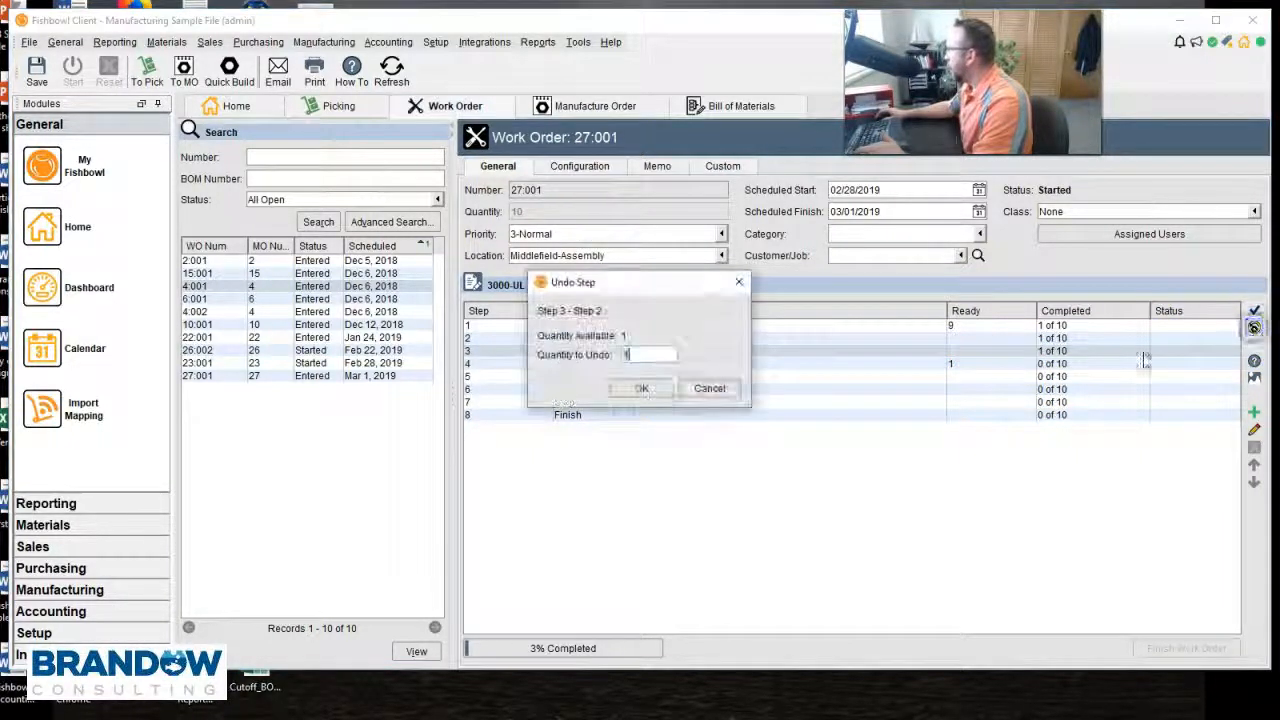
left_click(650, 392)
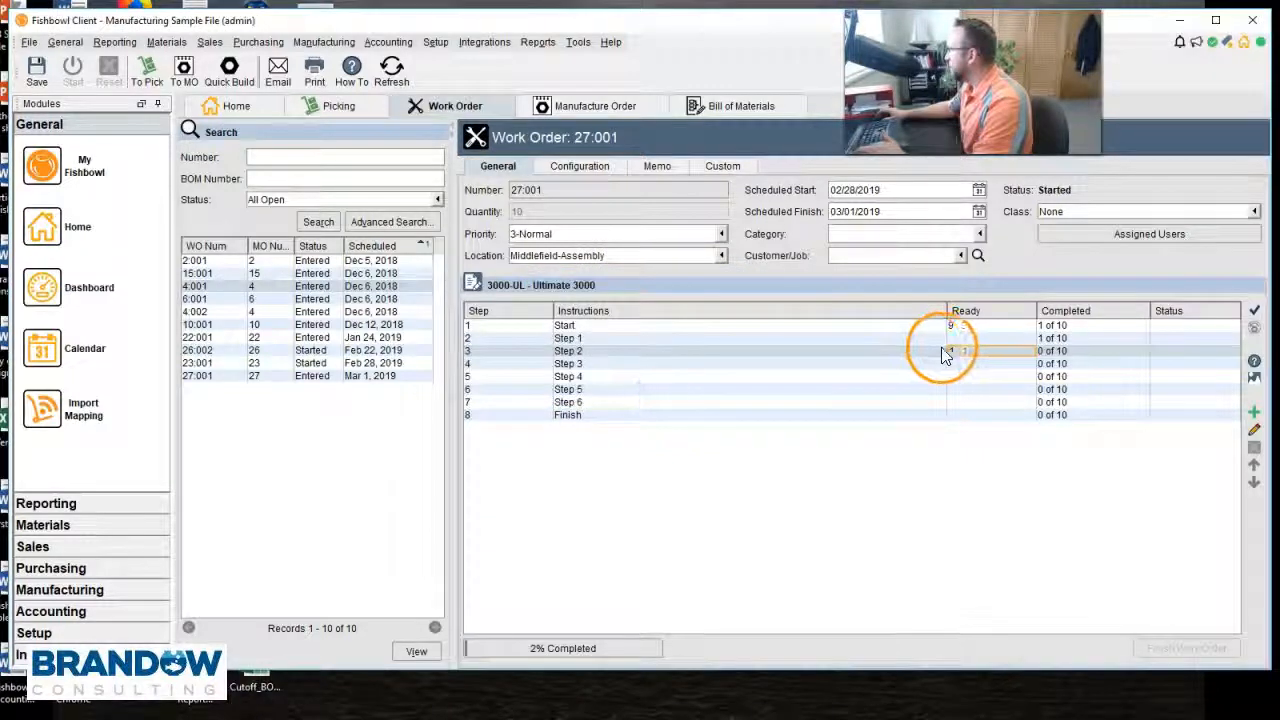
Complete a quantity of 1 for the Step 2 instruction again.
left_click(1254, 330)
left_click(650, 390)
left_click(1238, 318)
left_click(652, 390)
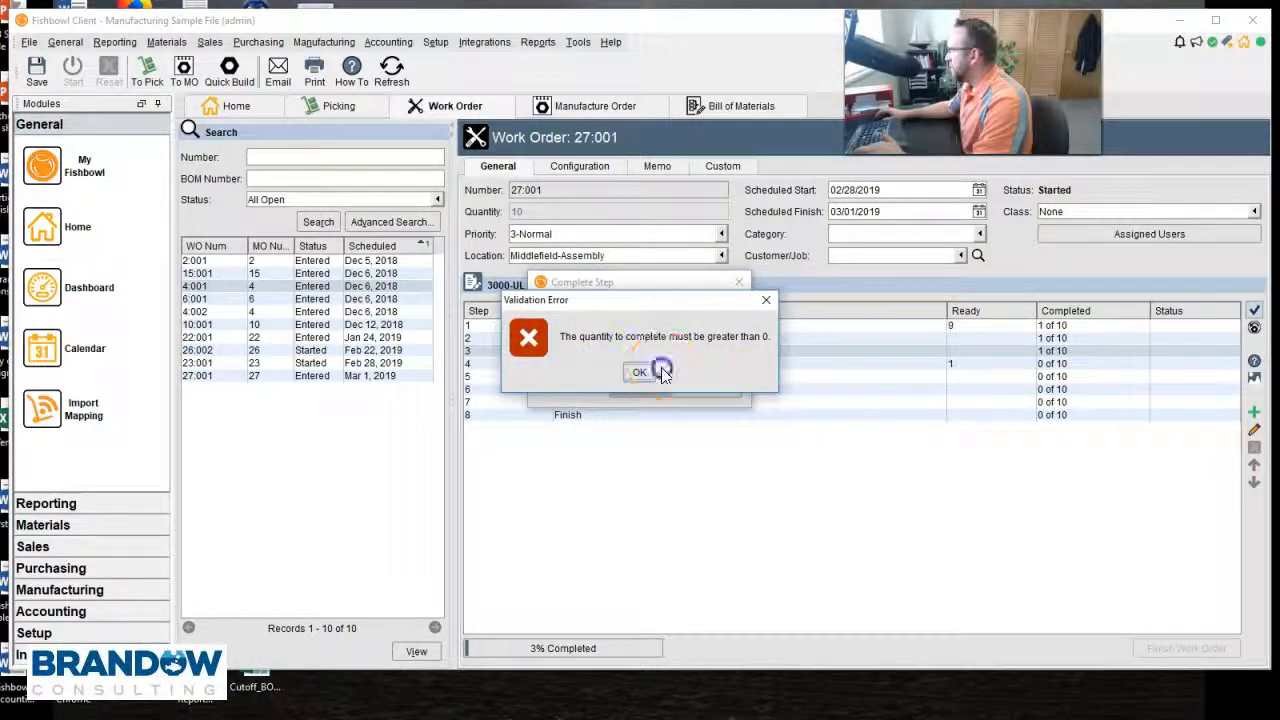
left_click(640, 372)
left_click(712, 389)
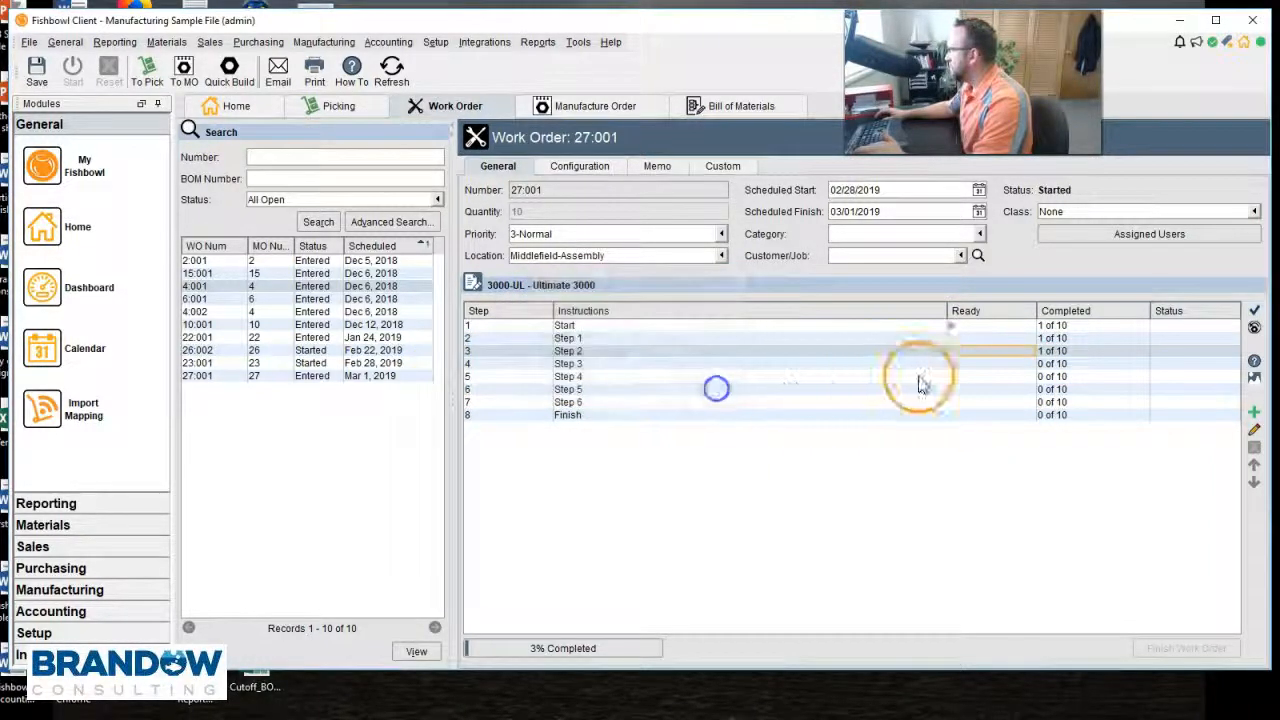
Complete a quantity of 1 for the Step 3 instruction and 1 for the Step 4 instruction.
left_click(966, 364)
left_click(1254, 312)
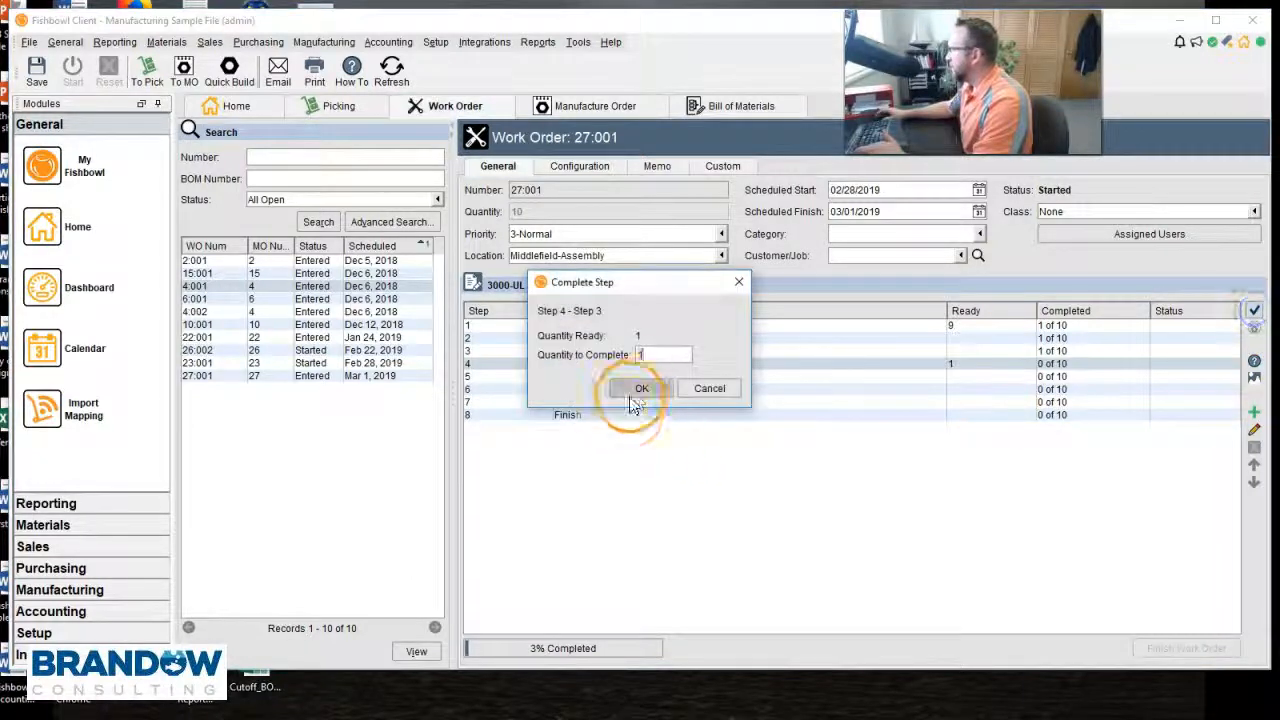
left_click(640, 388)
left_click(982, 377)
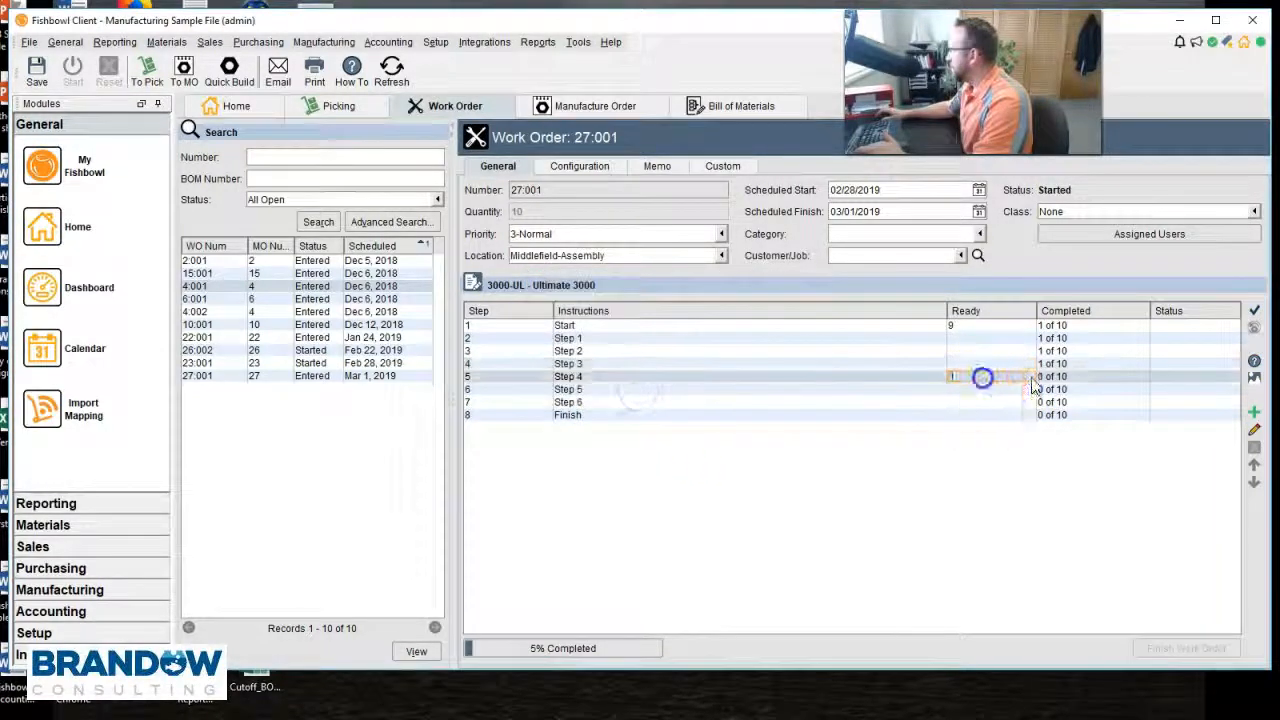
left_click(1254, 312)
left_click(645, 388)
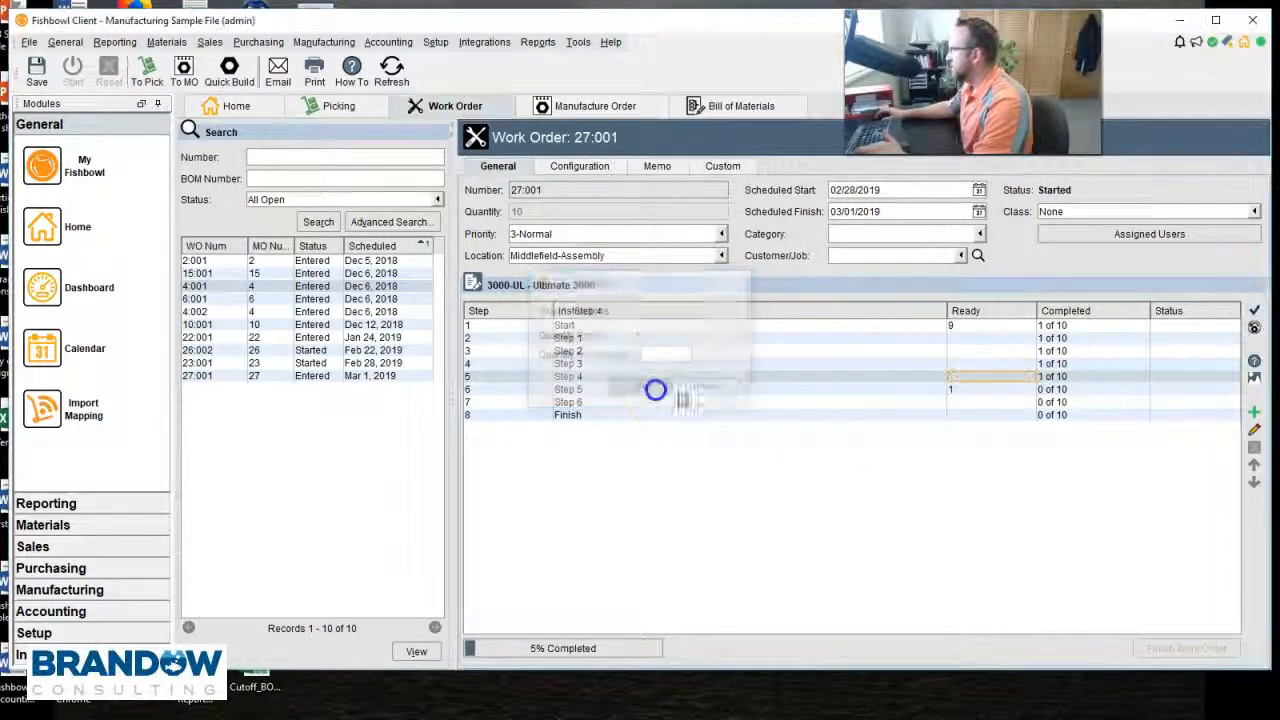
Check the Step 4 instruction of the work order for an attached image.
left_click(955, 355)
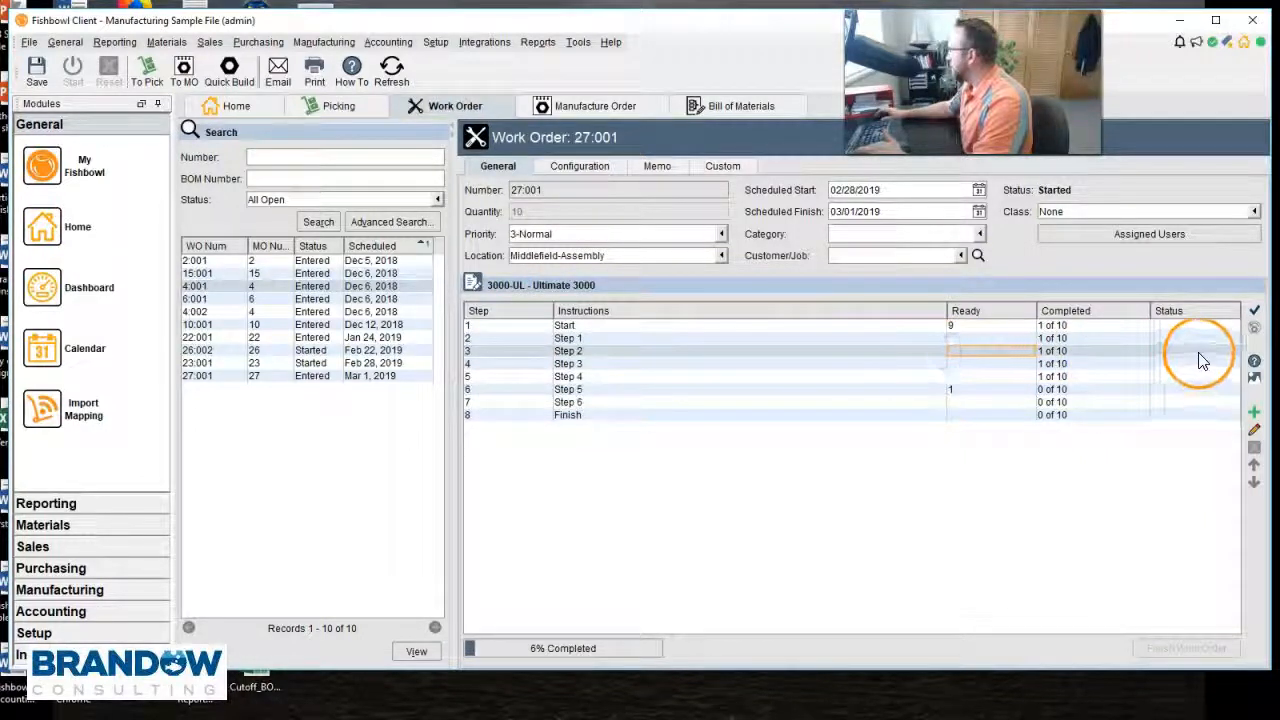
left_click(1027, 378)
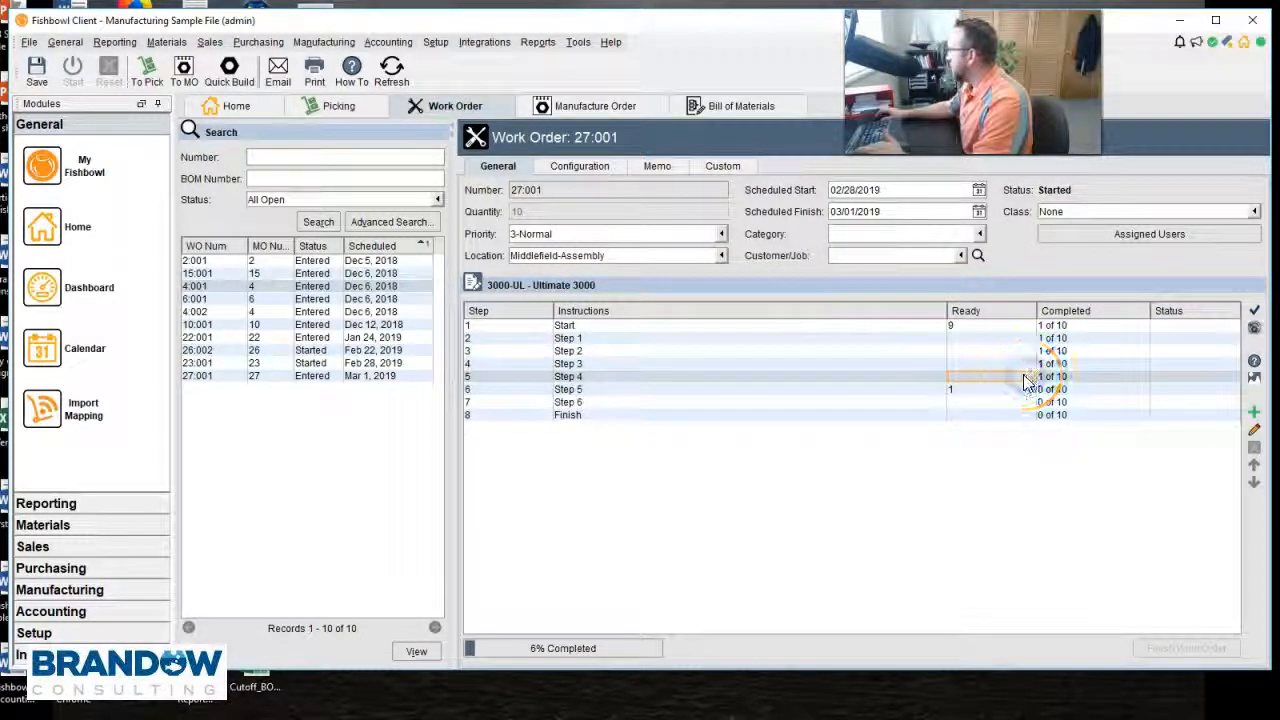
left_click(1012, 354)
left_click(1012, 380)
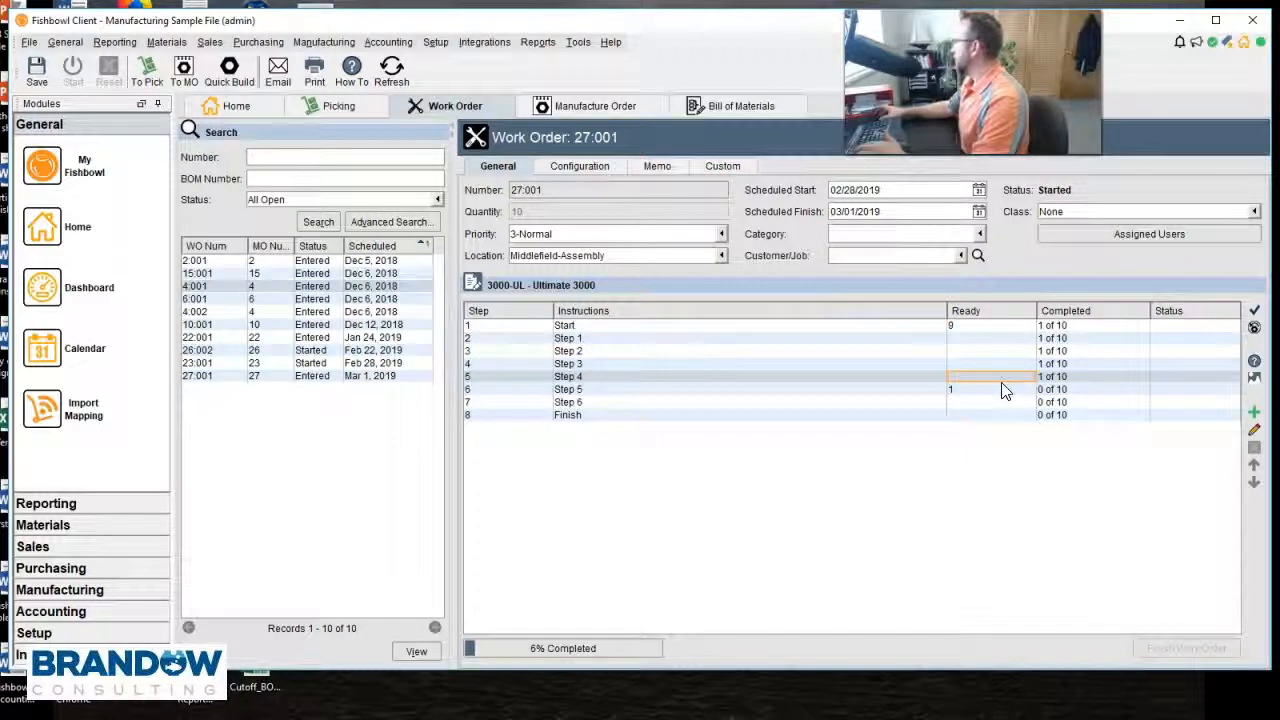
left_click(1254, 377)
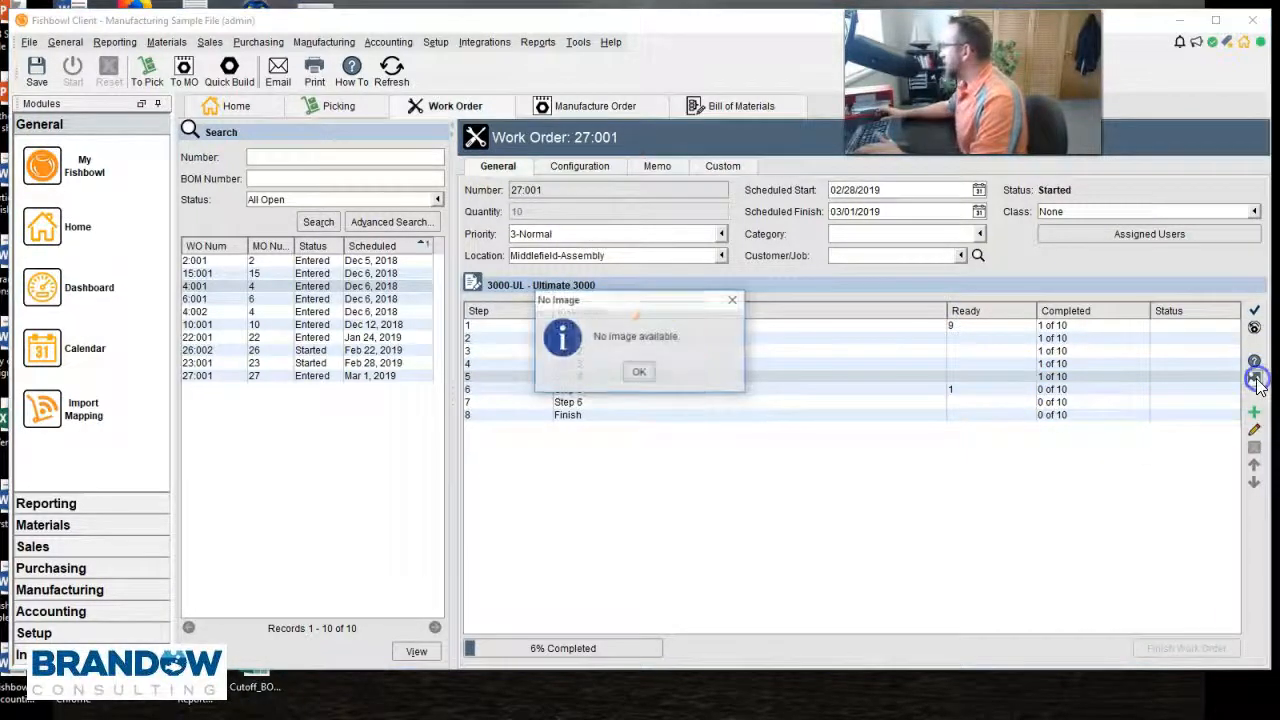
left_click(630, 378)
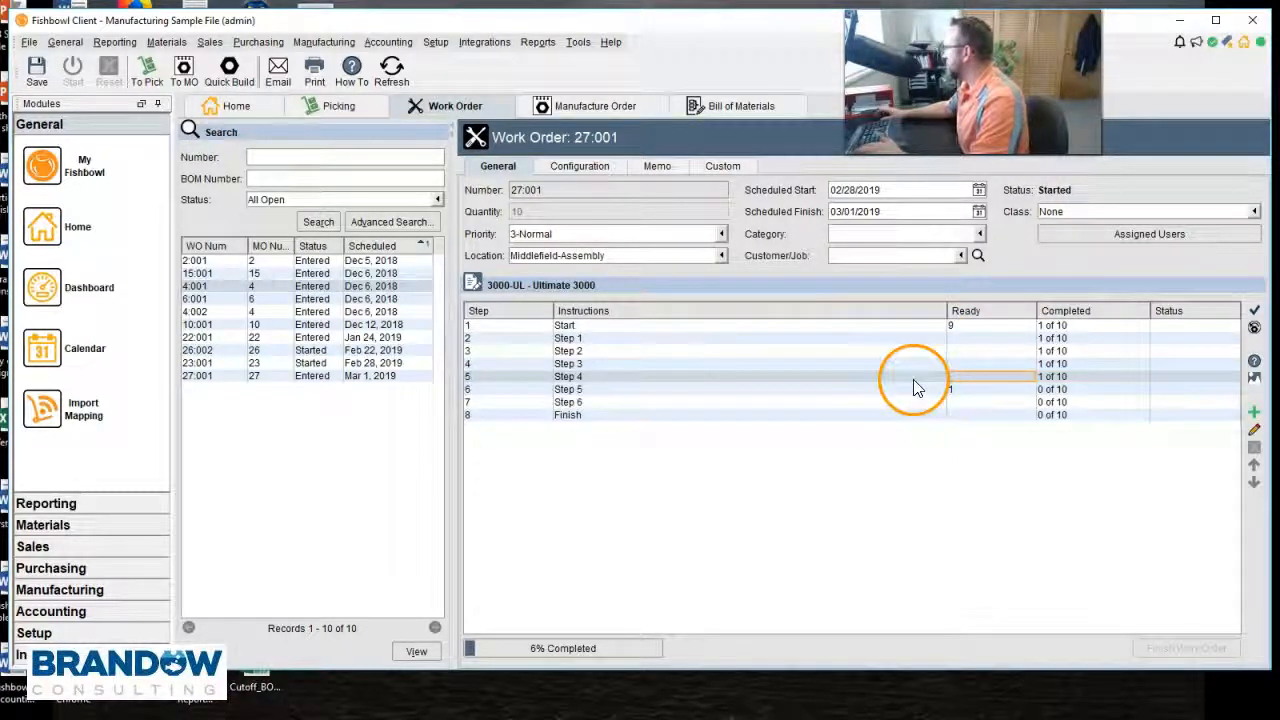
Open the Step 5 work order instruction to view its name, description, details and URL, and close it without changes.
left_click(958, 390)
left_click(1254, 431)
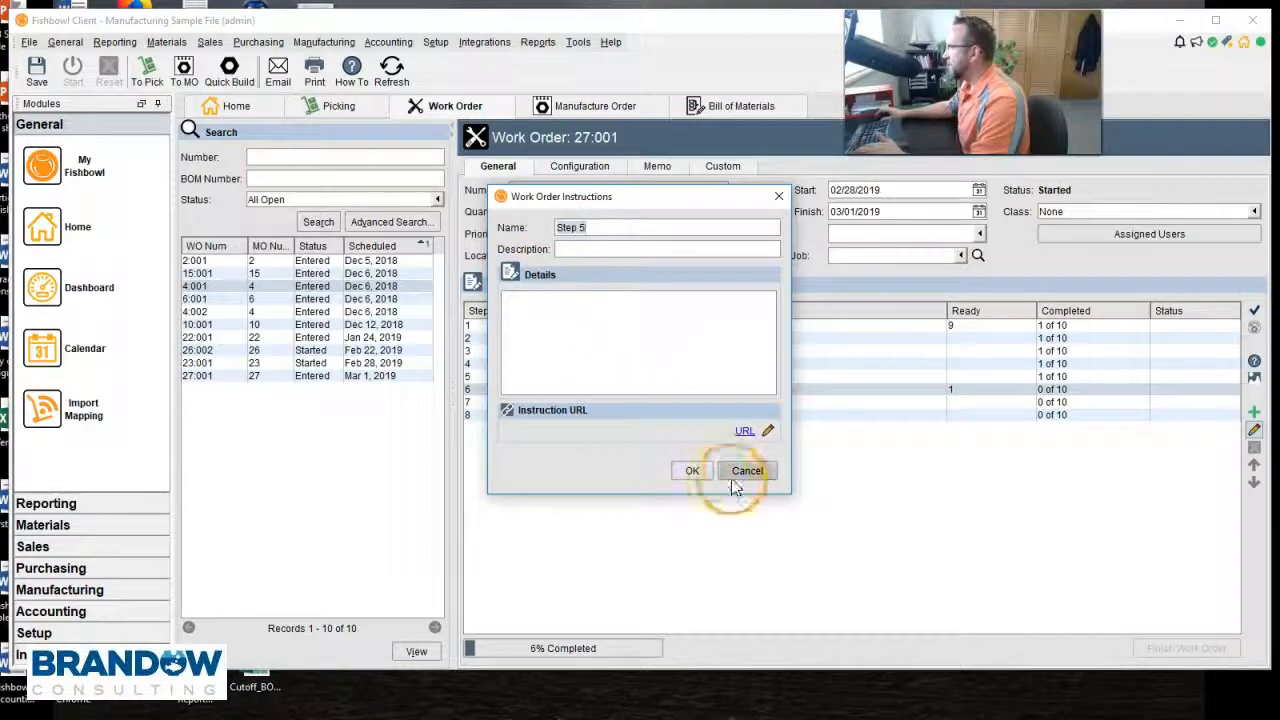
left_click(741, 472)
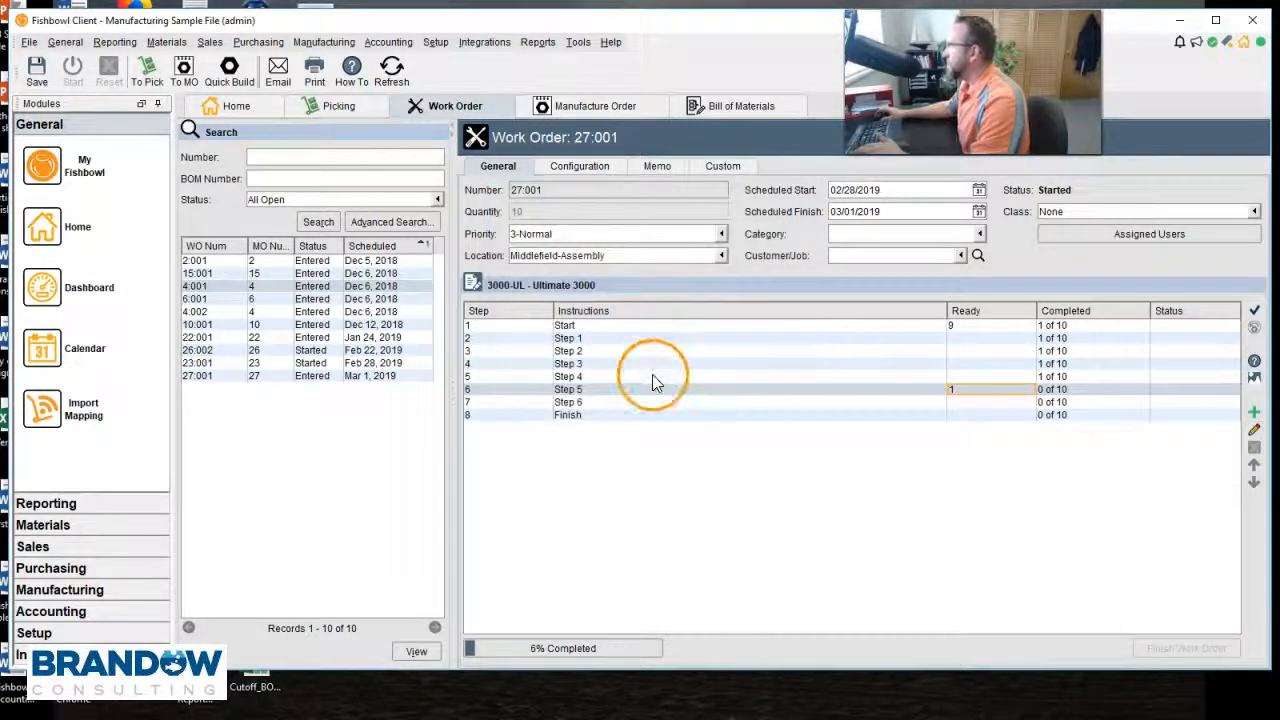
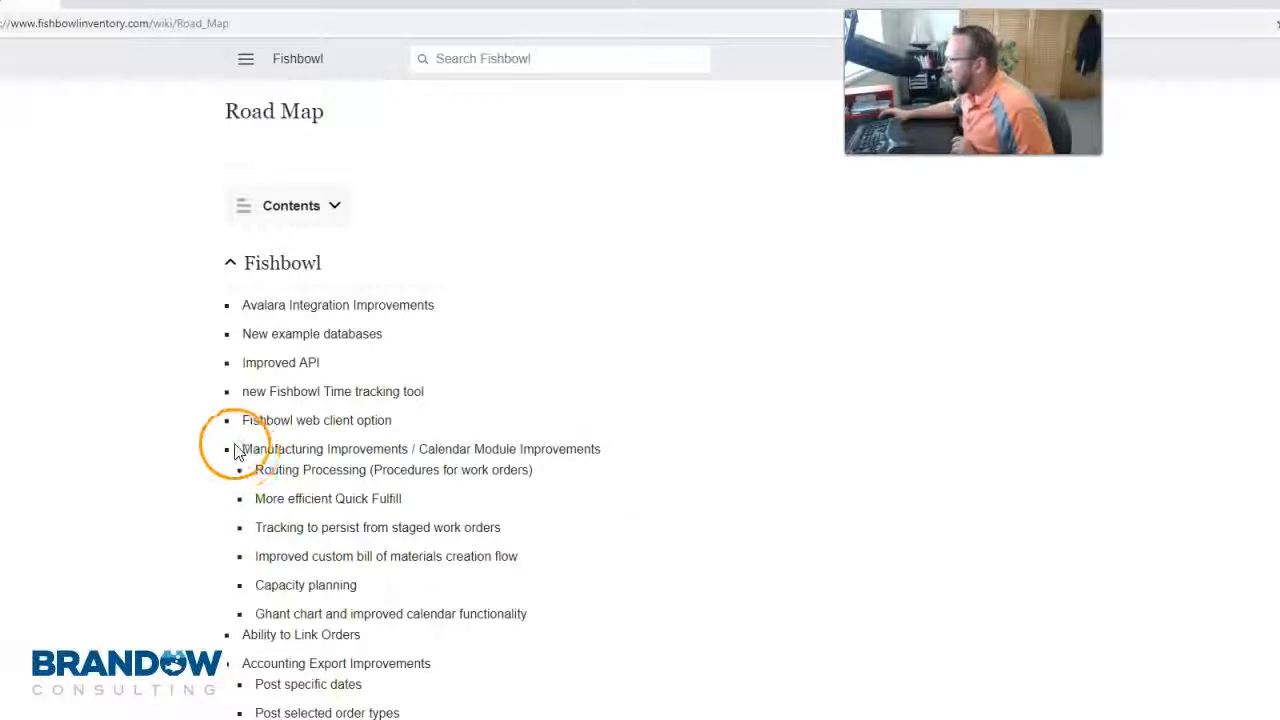
Highlight the Manufacturing Improvements / Calendar Module Improvements entries on the Fishbowl Road Map page.
left_click_drag(244, 444, 434, 600)
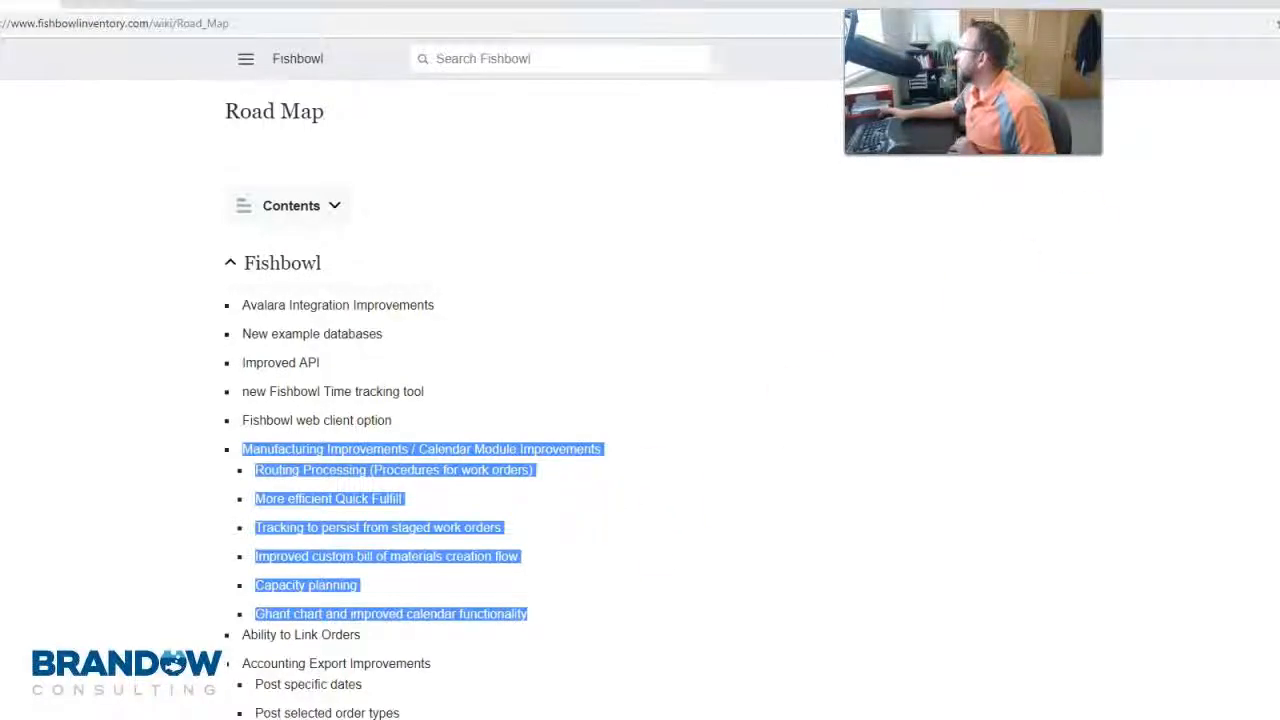
left_click(622, 46)
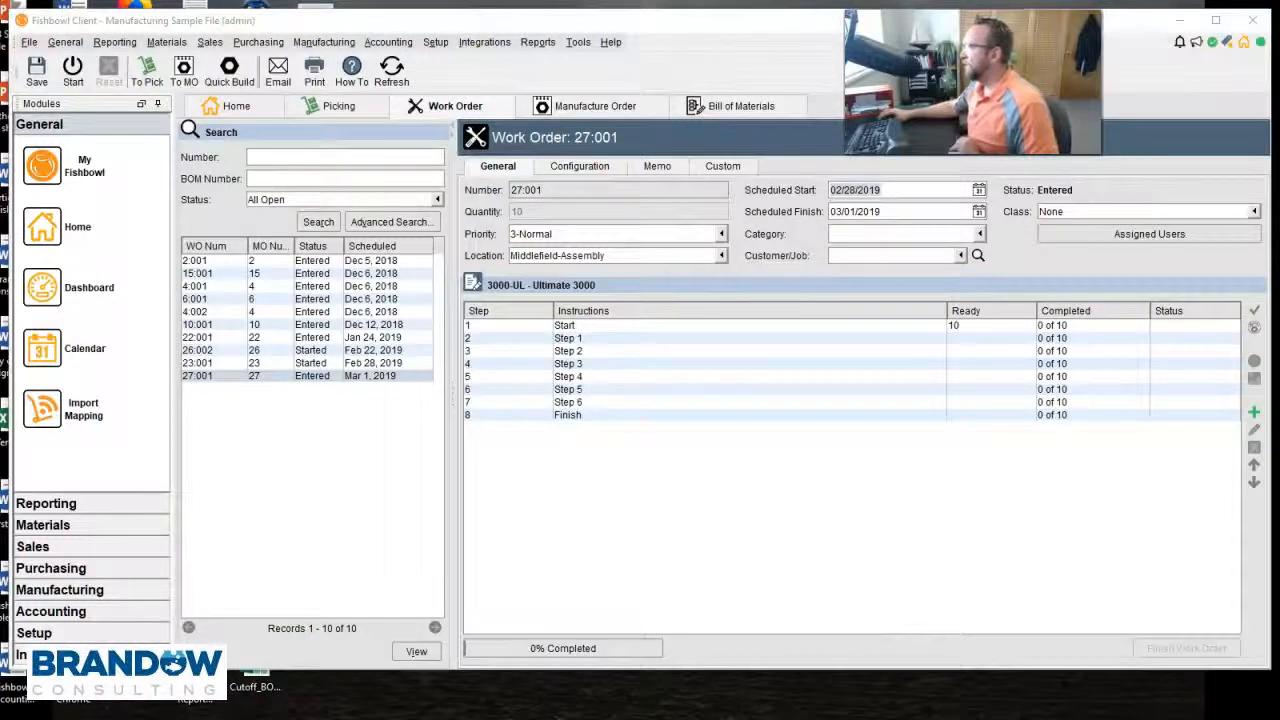
Examine the parts, quantities and units of measure in the 3000-UL work order's configuration and return to its general information.
left_click(580, 170)
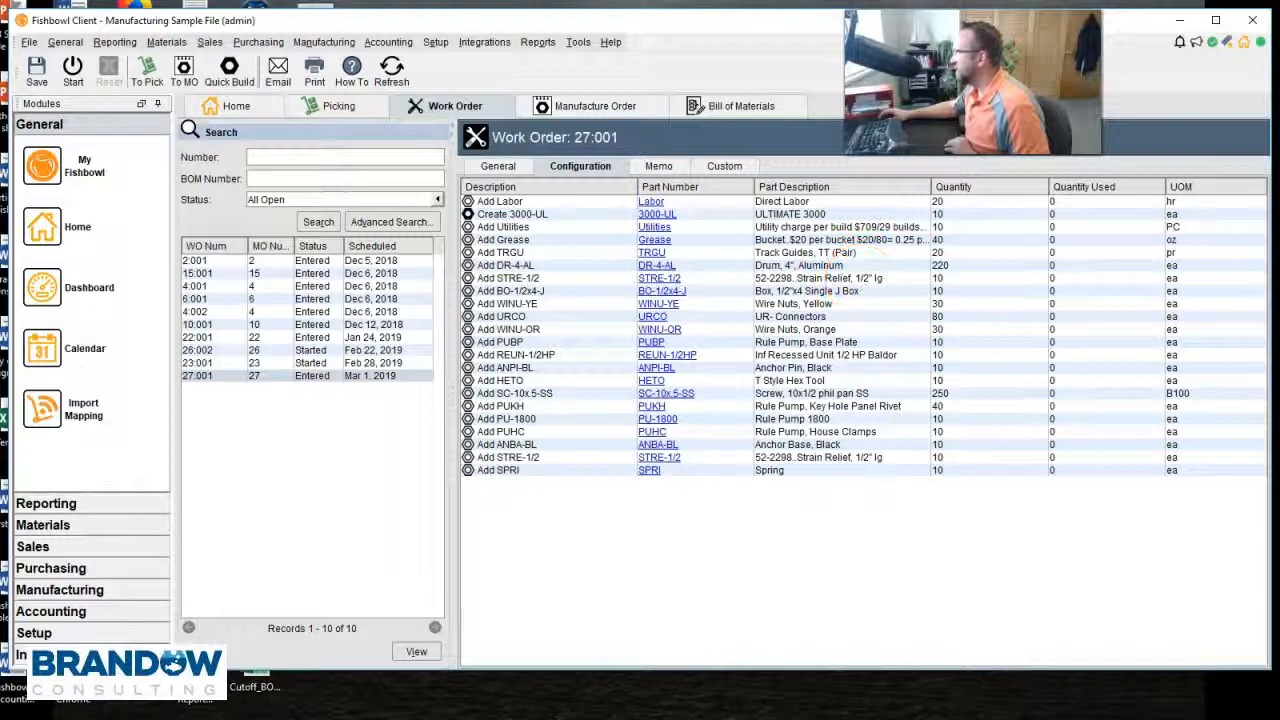
left_click(1178, 253)
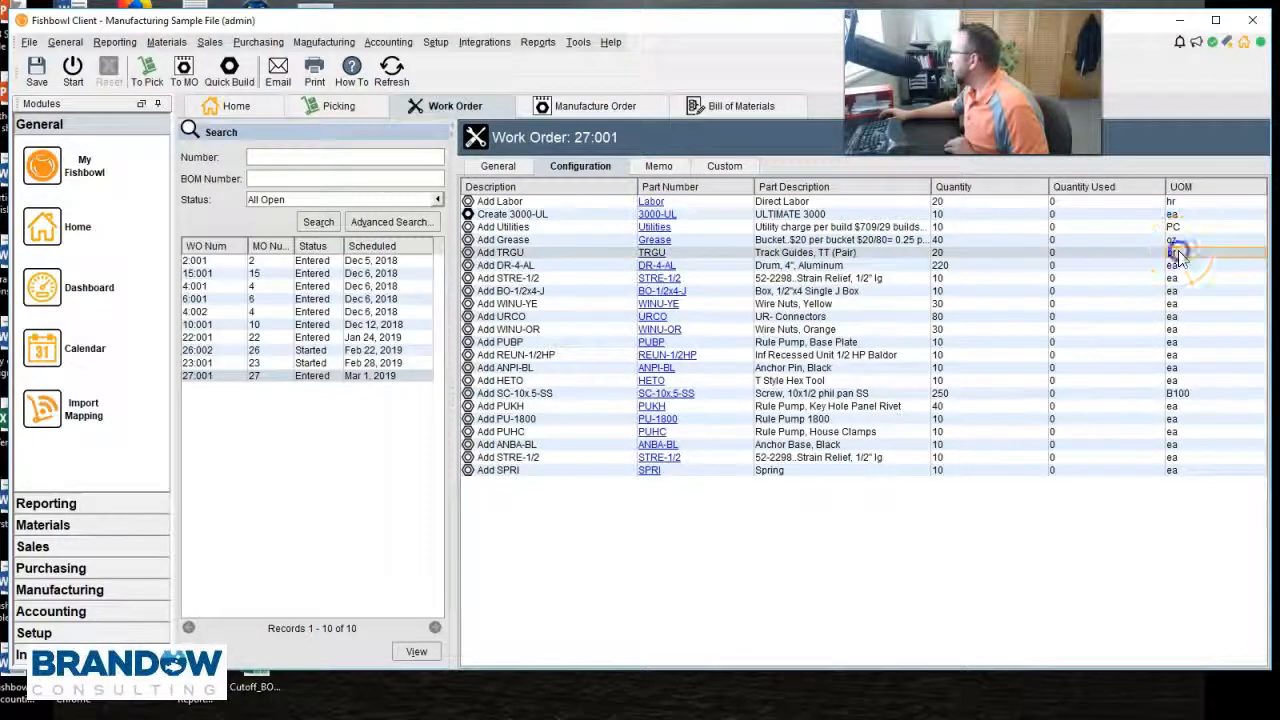
left_click(1030, 329)
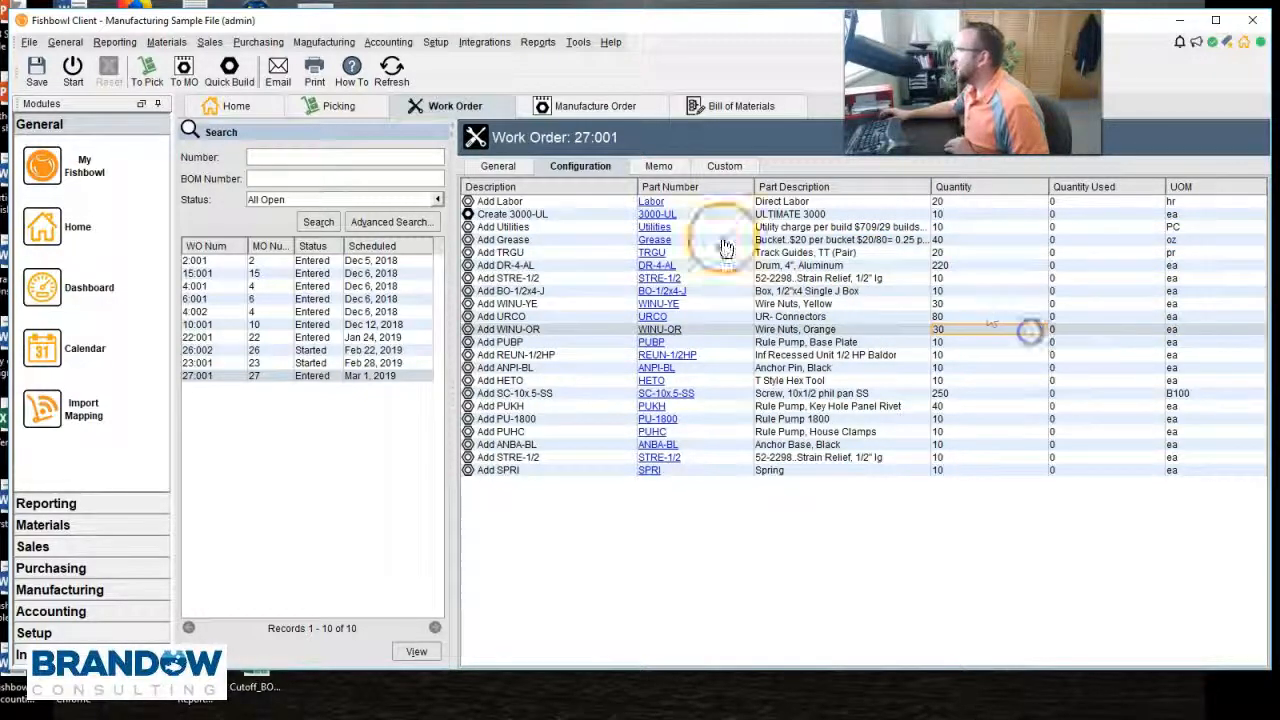
left_click(492, 167)
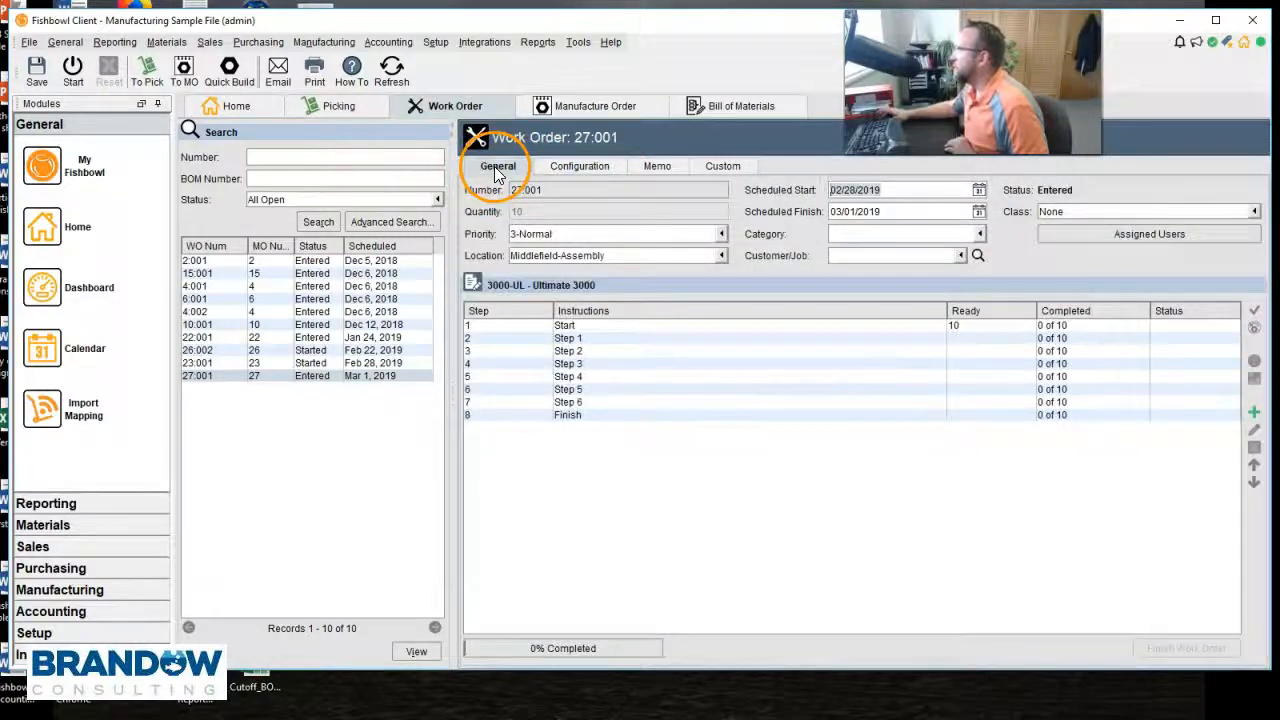
Go to the related manufacture order and compare its work order details with its configuration.
left_click(183, 72)
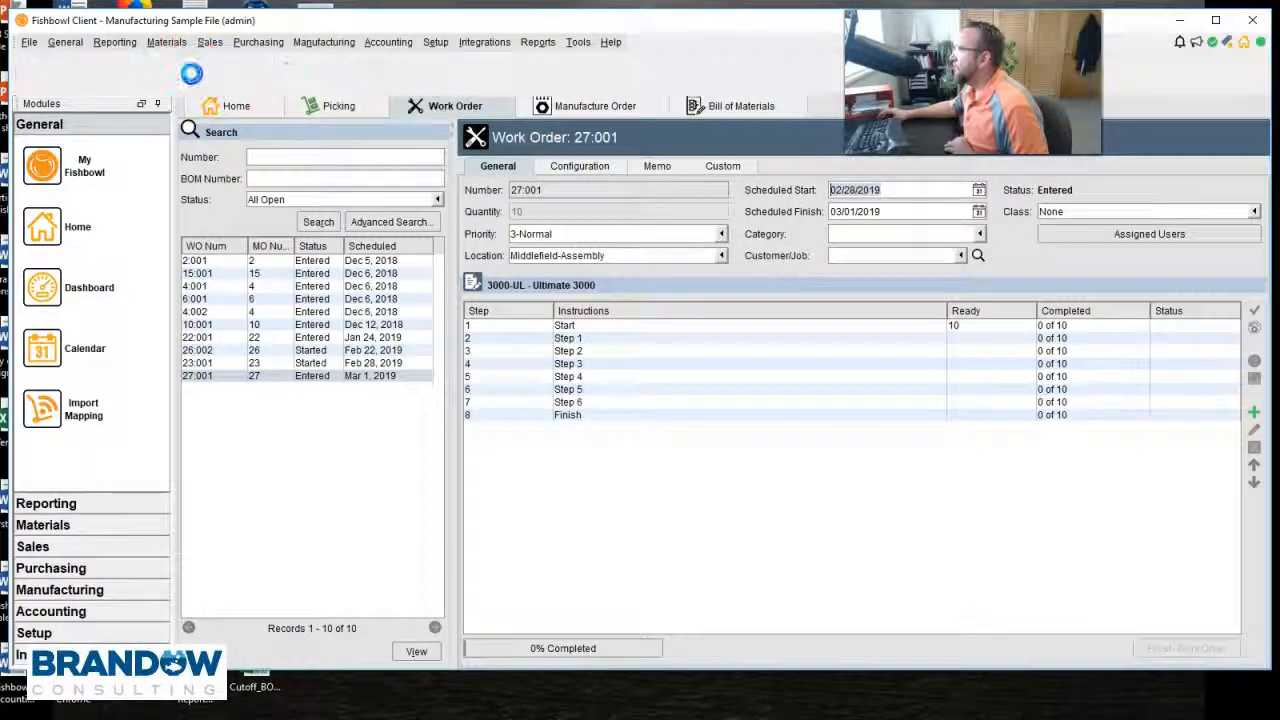
left_click(768, 173)
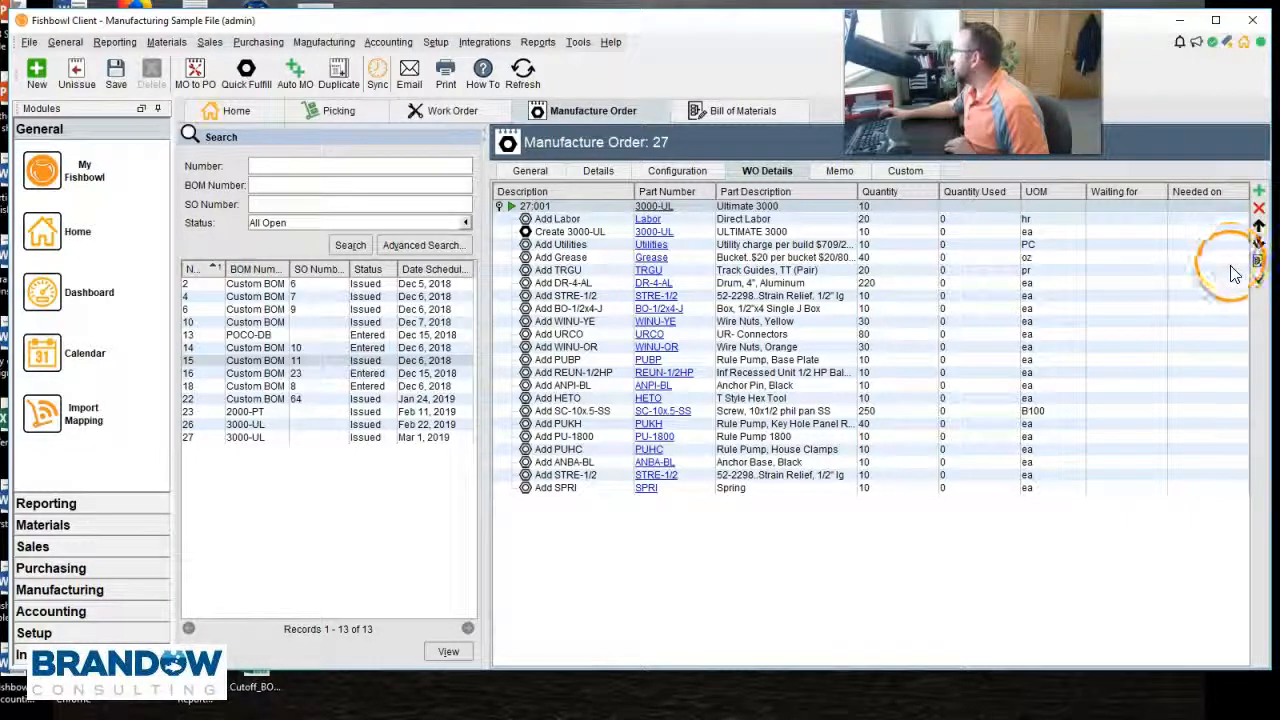
left_click(1128, 298)
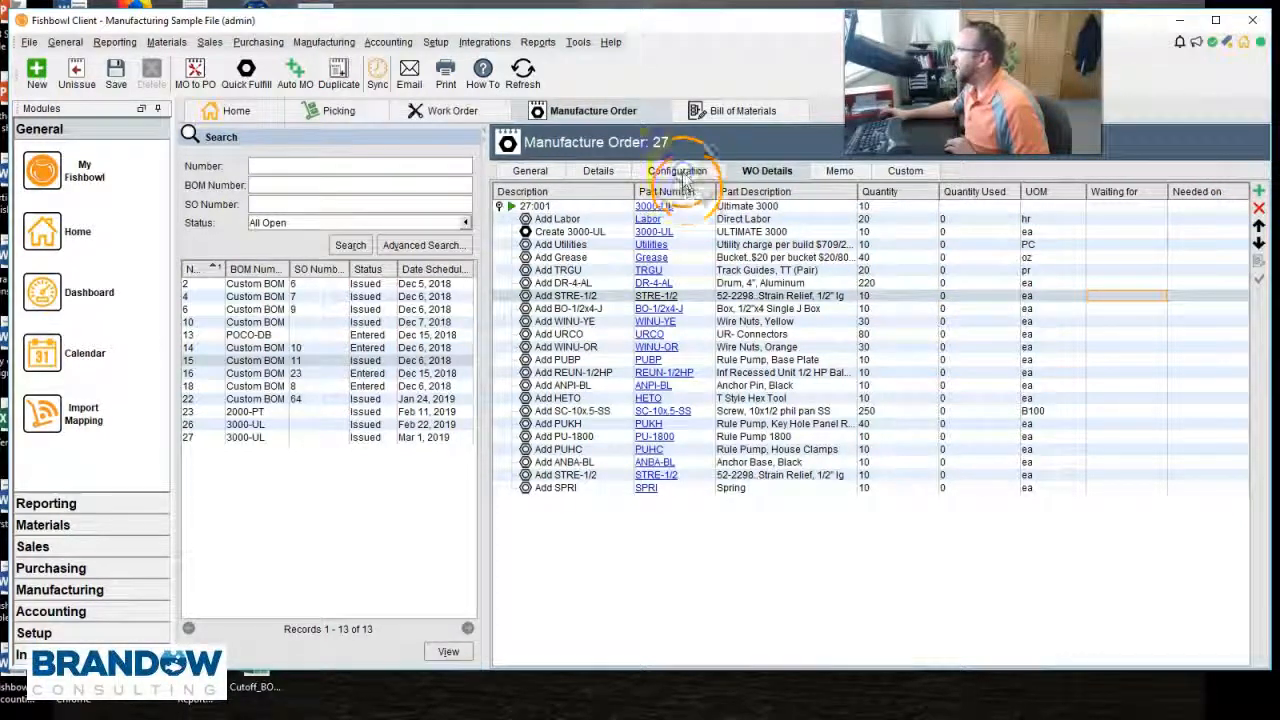
left_click(678, 171)
left_click(1013, 336)
left_click(690, 174)
Return to the 3000-UL work order and look through its configuration, memo and custom fields.
left_click(425, 110)
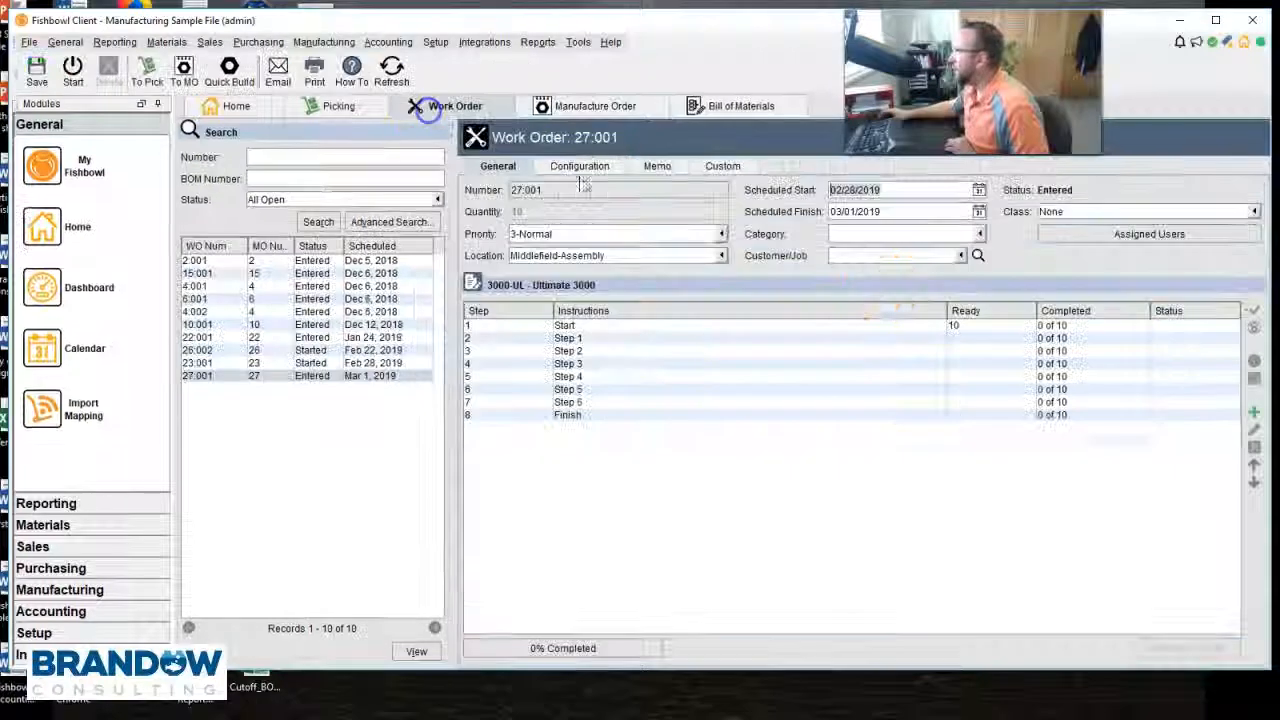
left_click(583, 167)
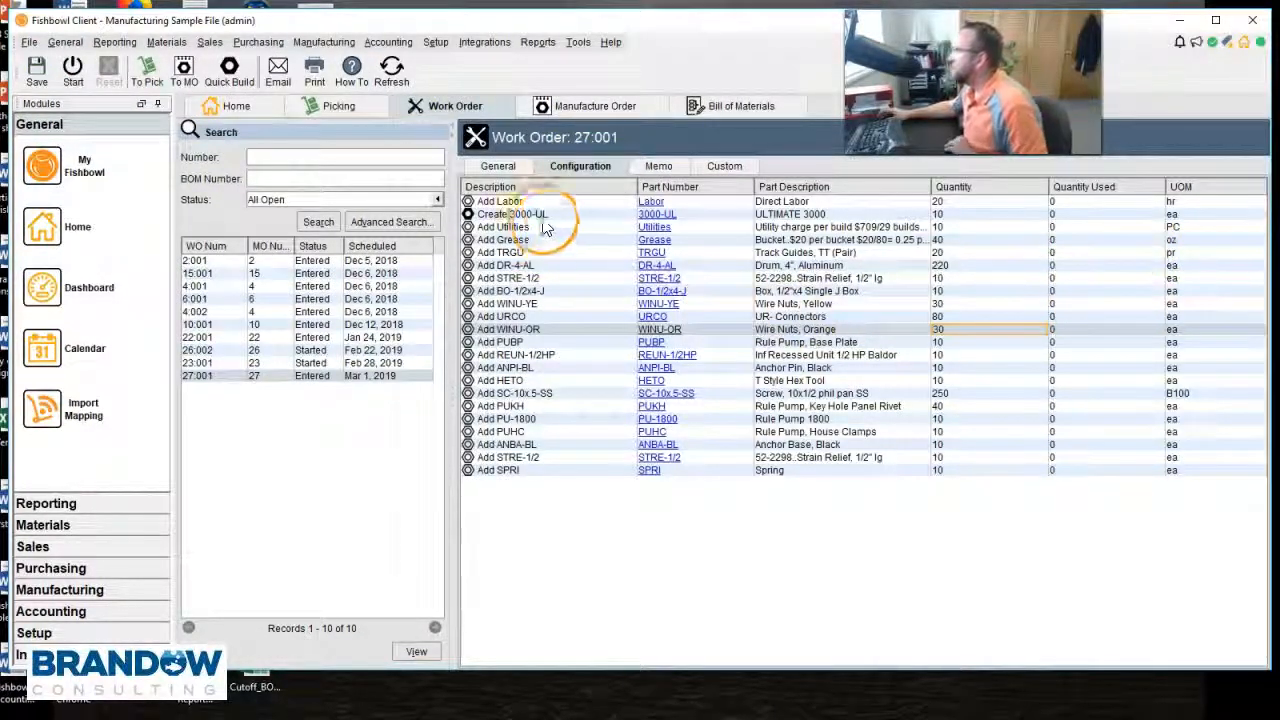
left_click(653, 167)
left_click(735, 167)
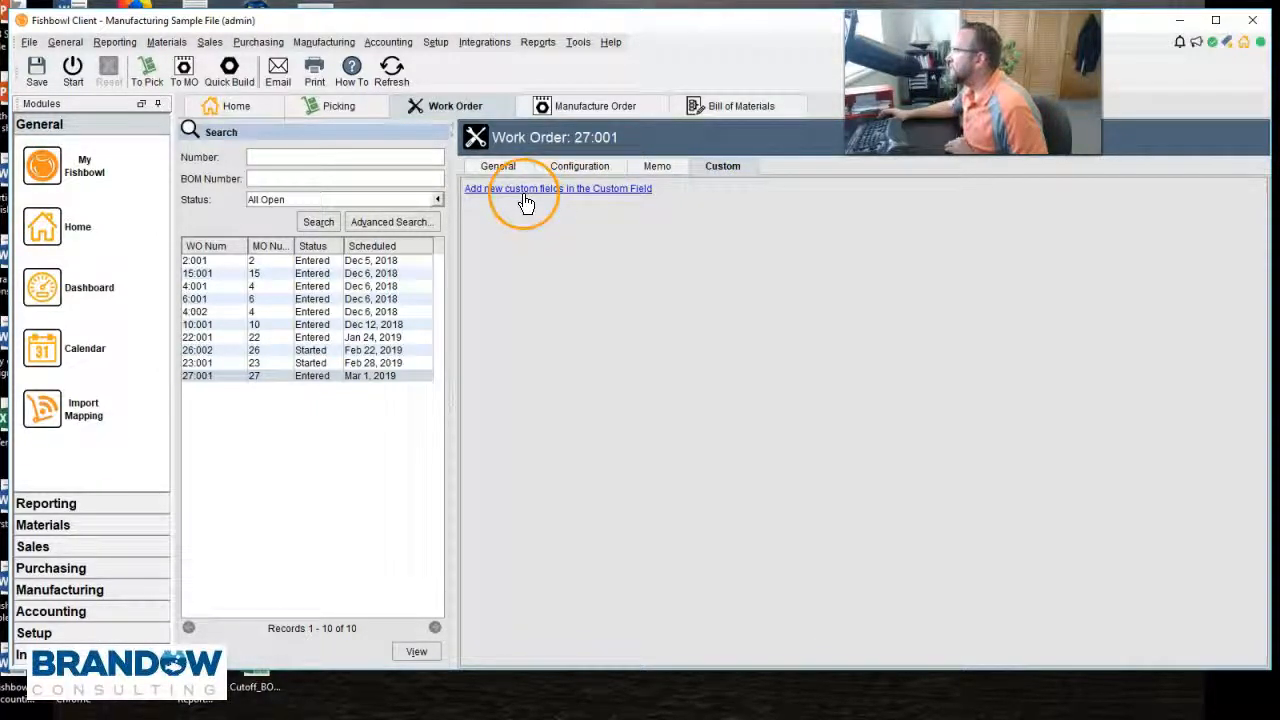
Return to the manufacture order's general information and review the 3000-UL work order's details, assigned users, notes and schedule.
left_click(577, 108)
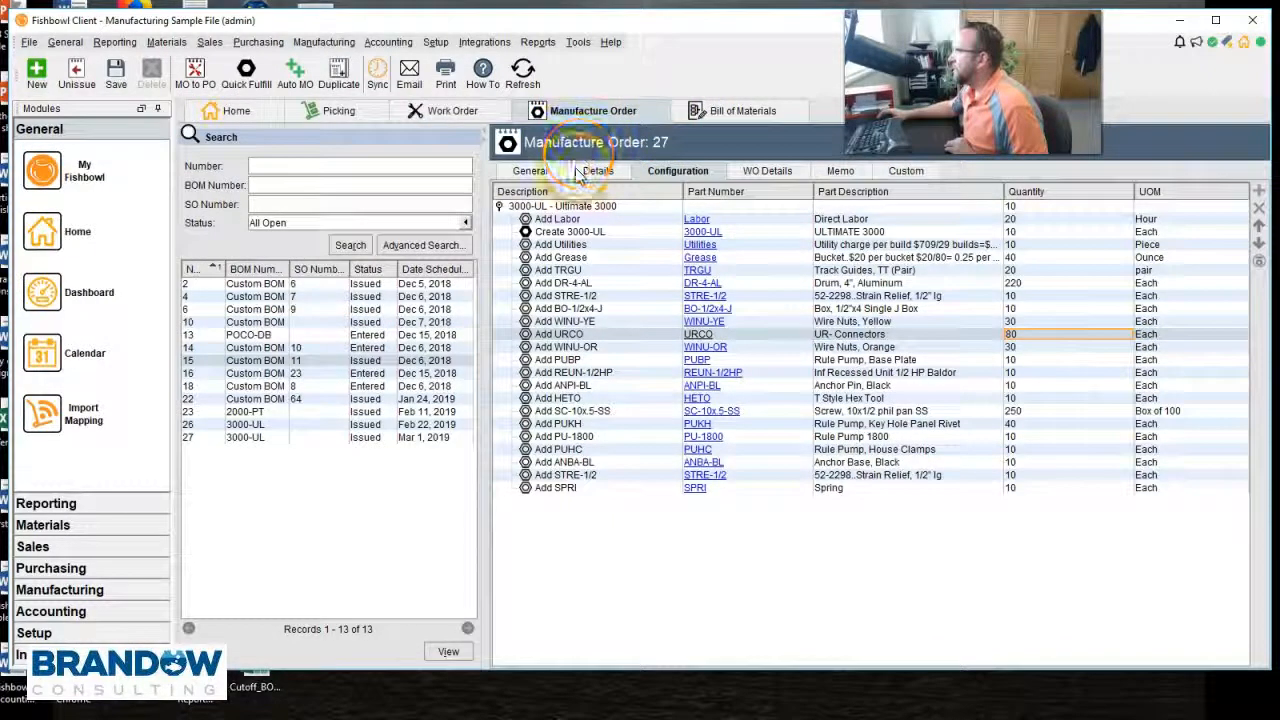
left_click(535, 170)
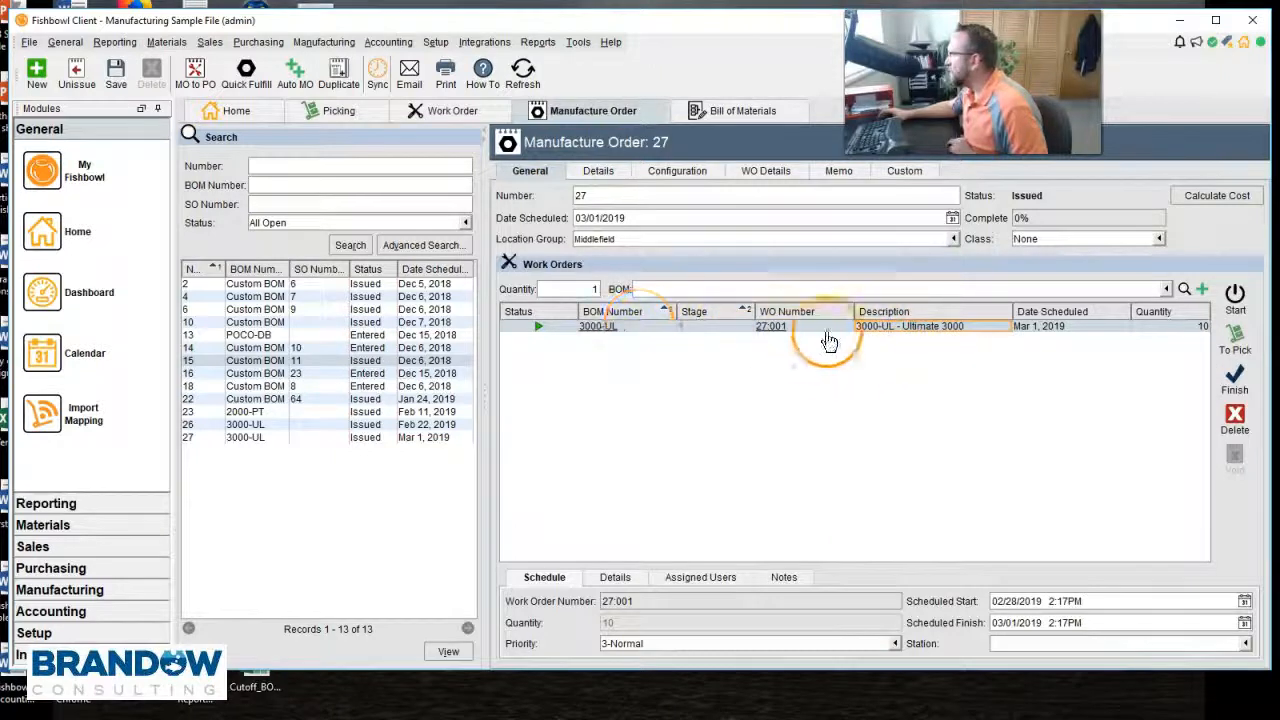
left_click(615, 577)
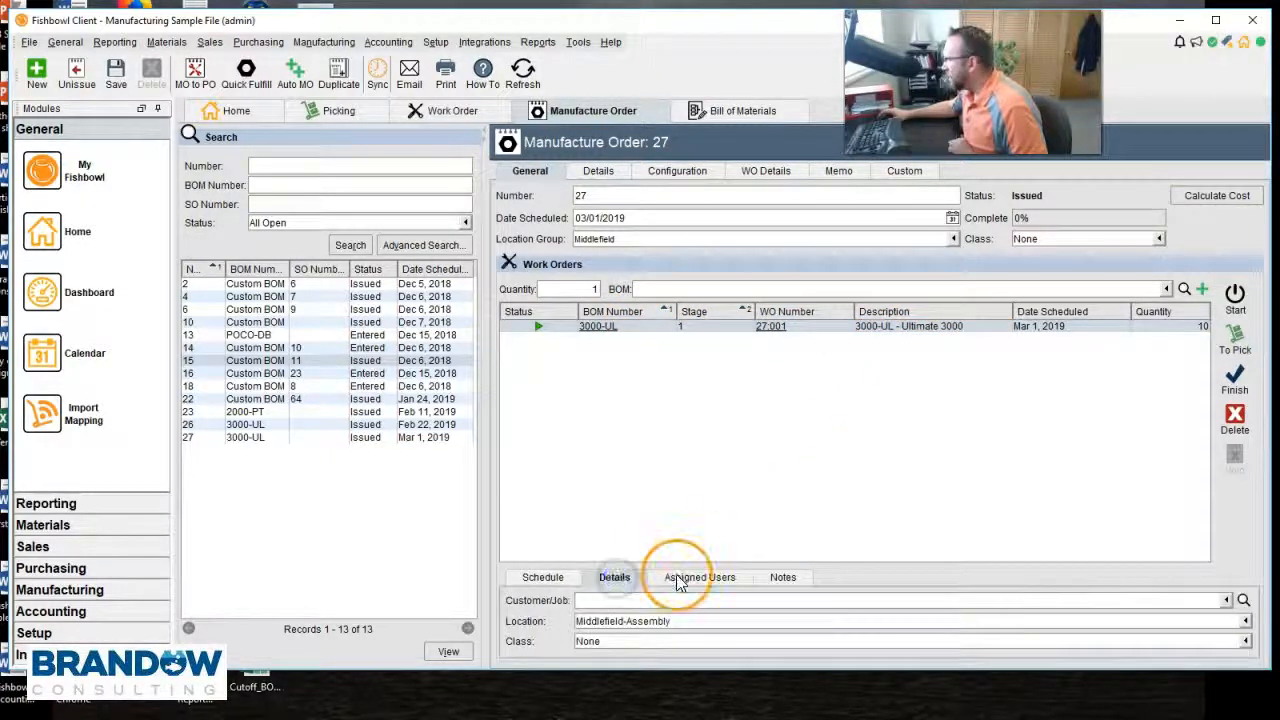
left_click(677, 580)
left_click(614, 577)
left_click(697, 580)
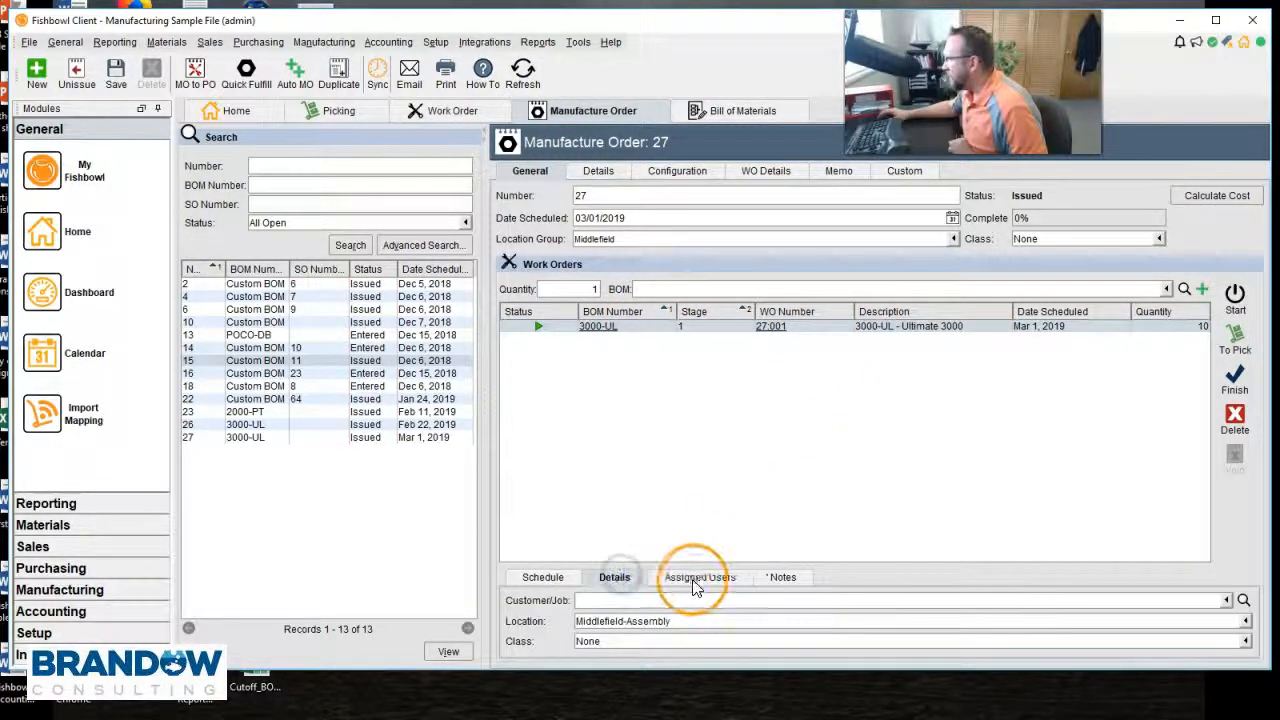
left_click(781, 577)
left_click(672, 580)
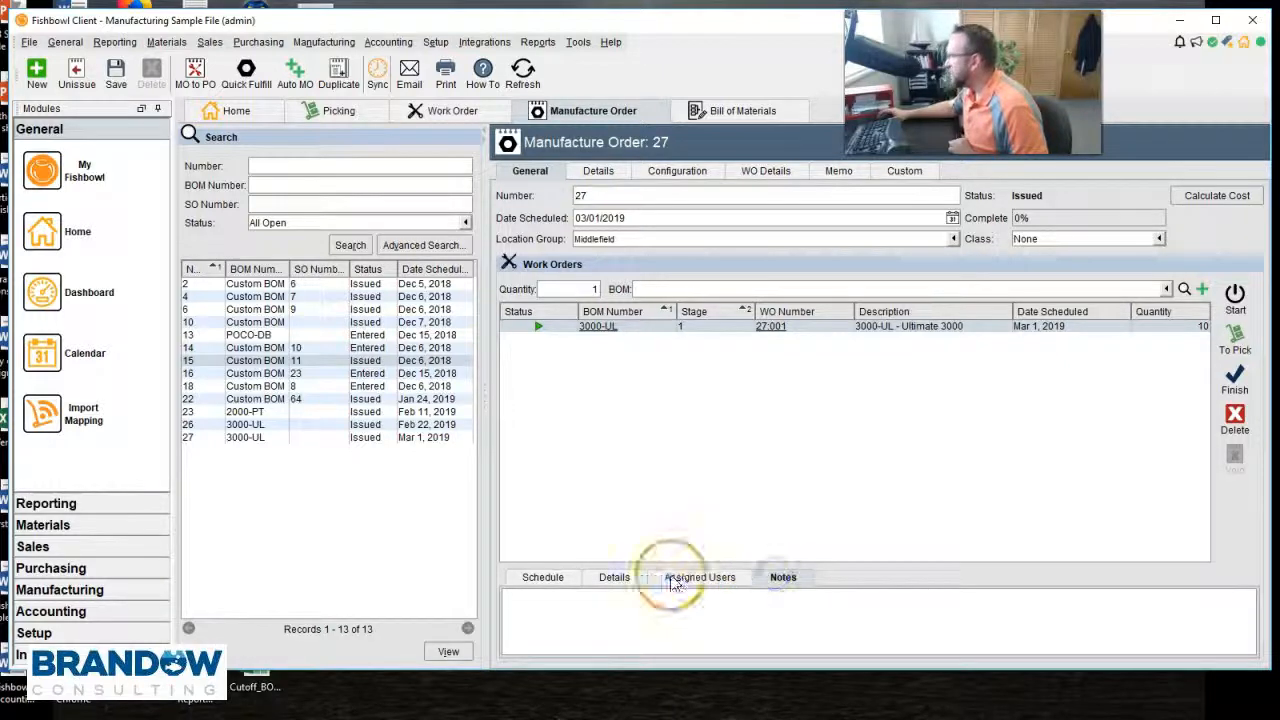
left_click(556, 580)
left_click(925, 397)
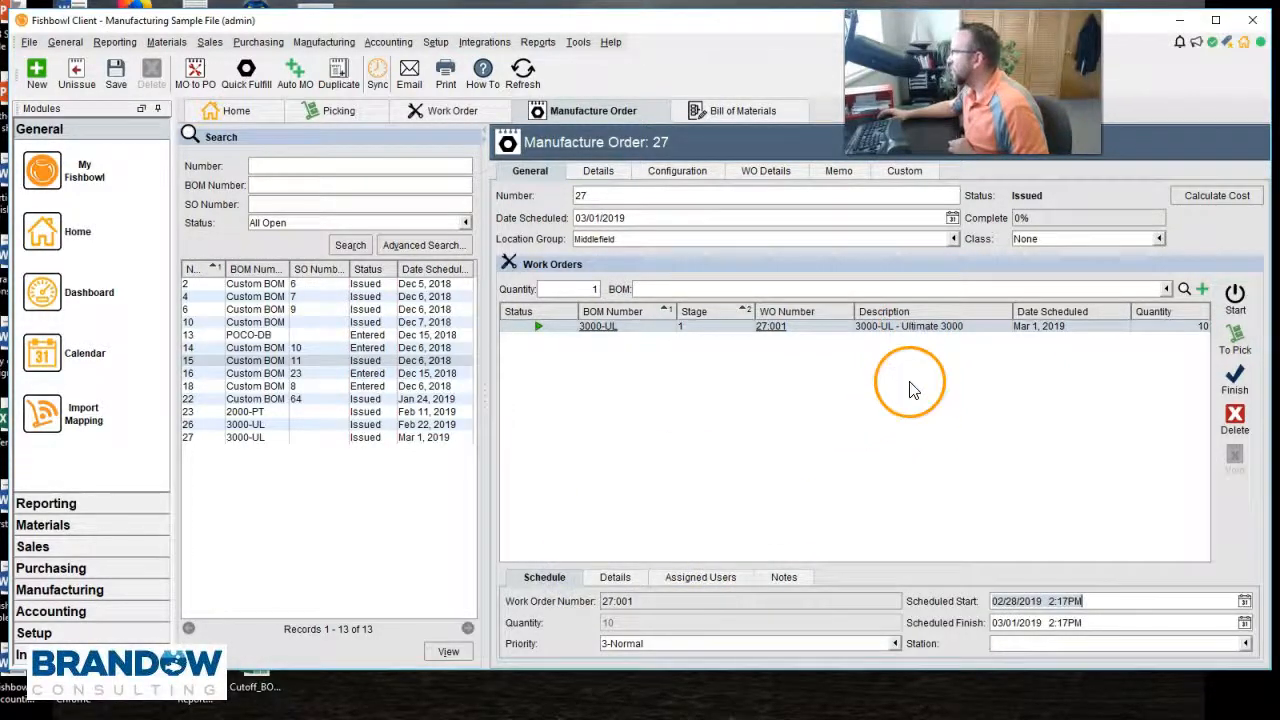
Add an active, optional text custom field named Custom to work orders.
left_click(875, 220)
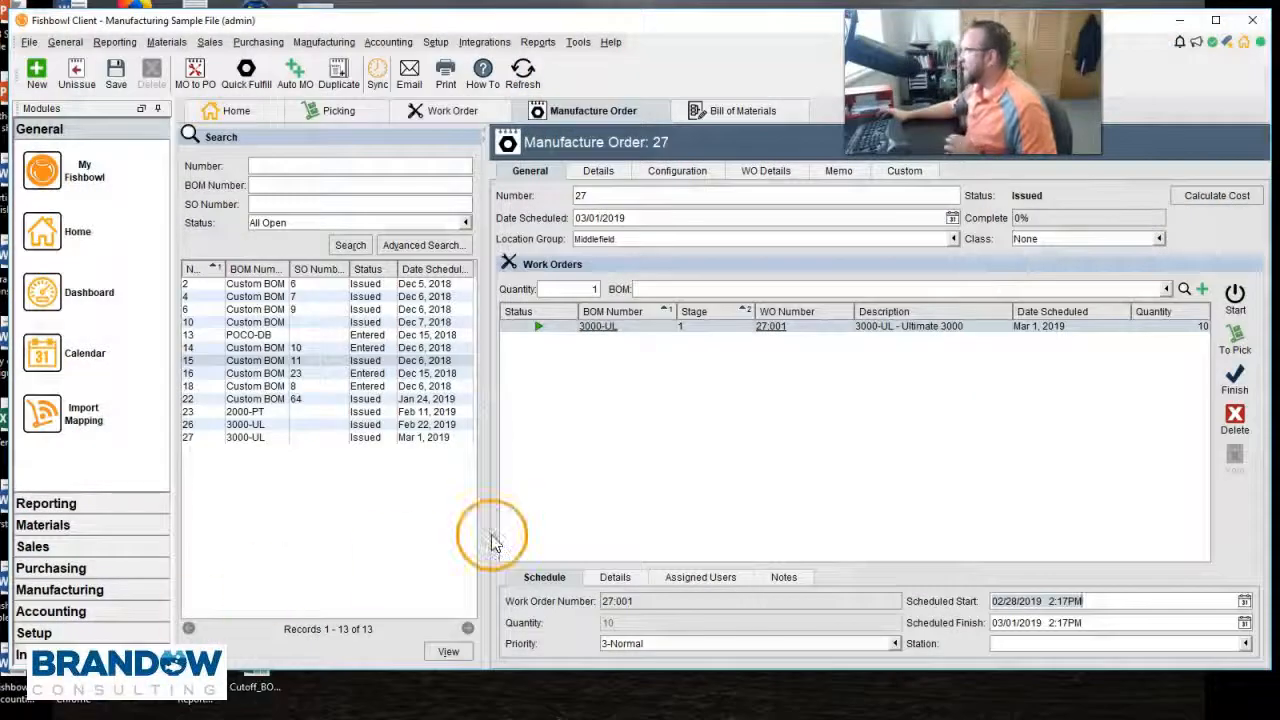
left_click(427, 112)
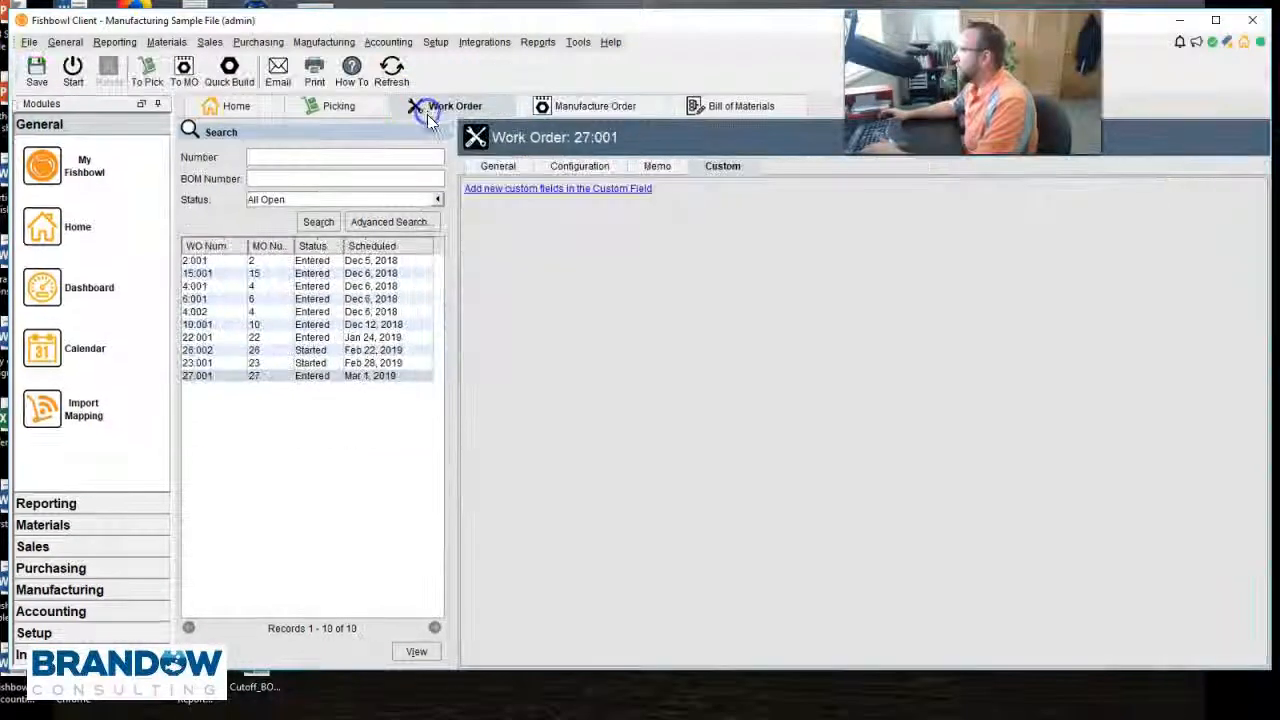
left_click(510, 192)
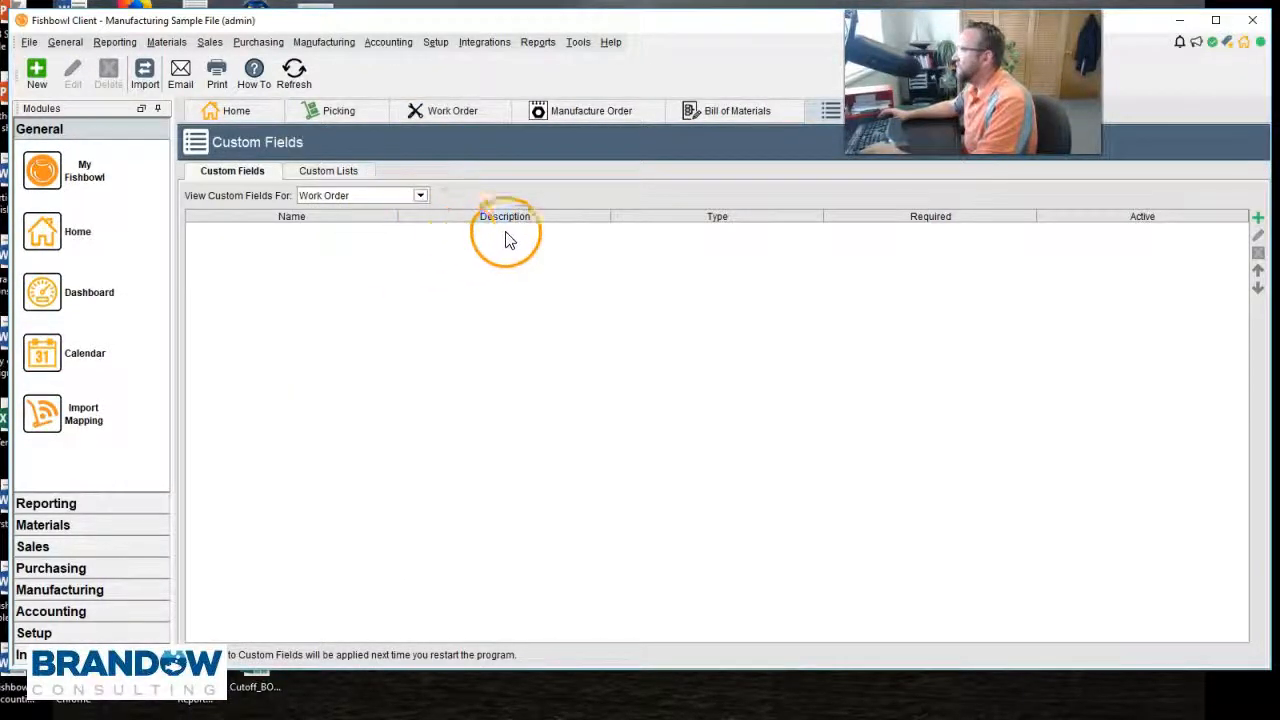
left_click(1257, 220)
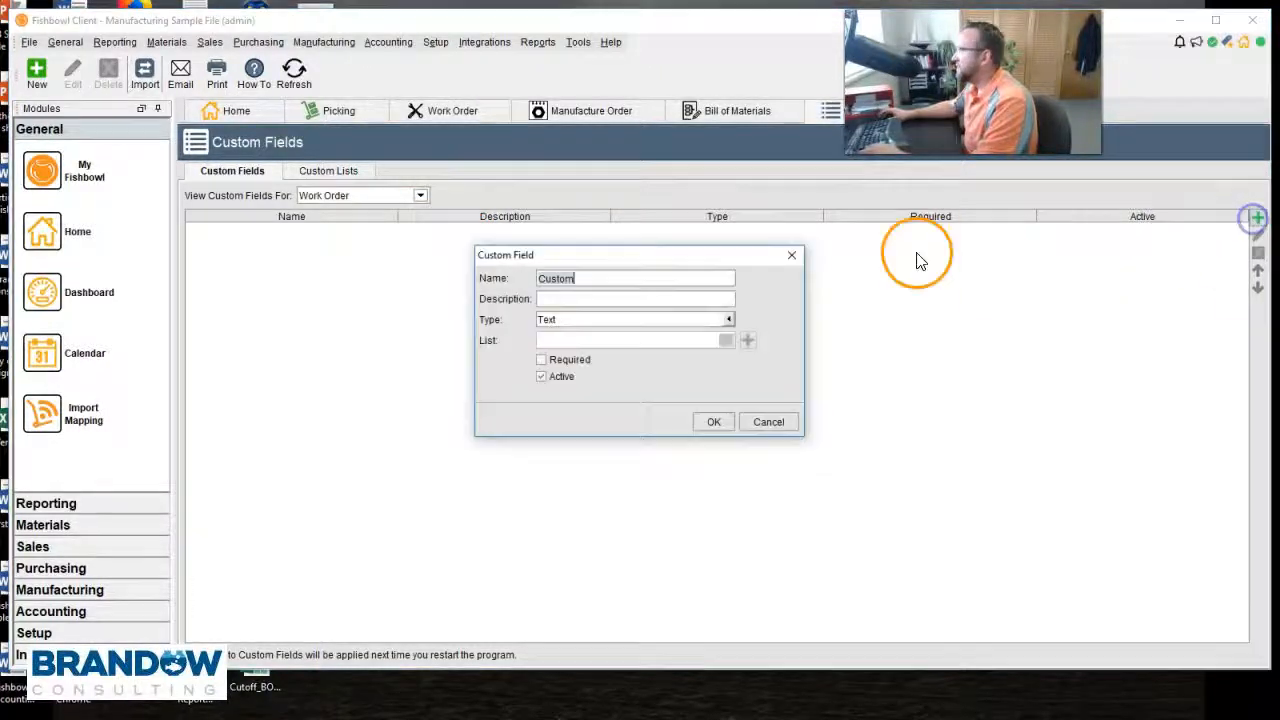
left_click(709, 421)
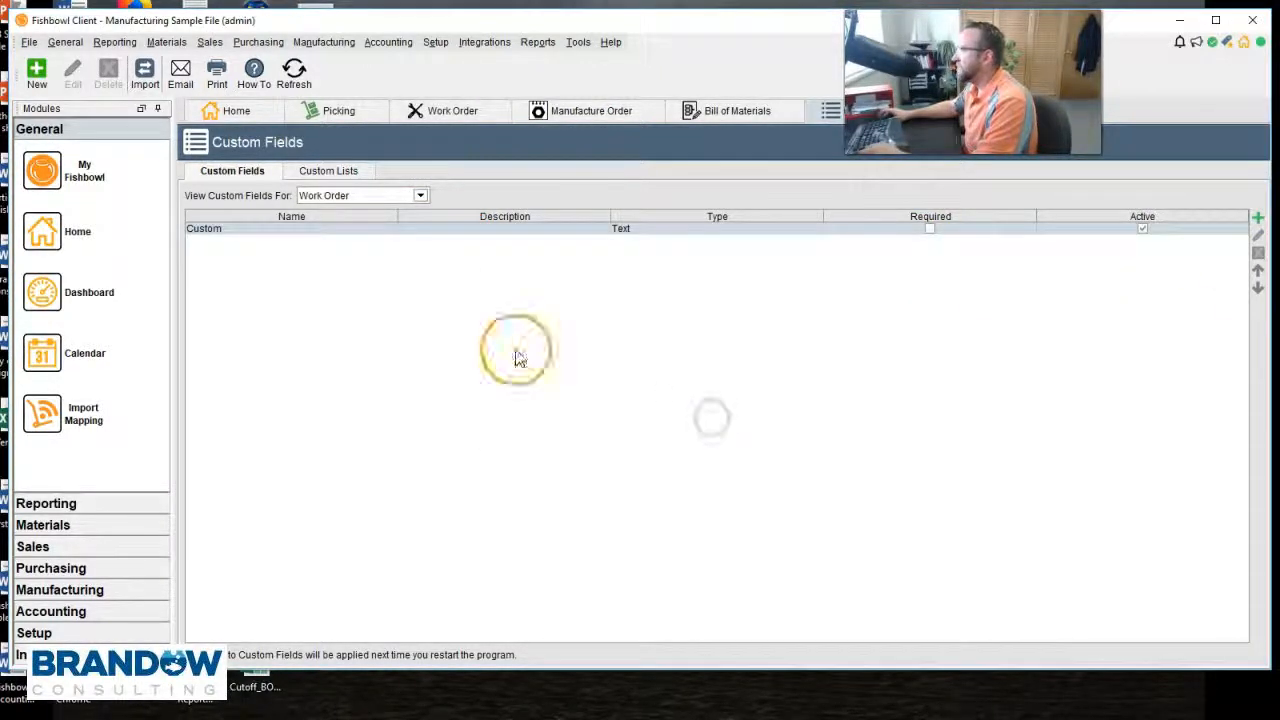
left_click(1265, 228)
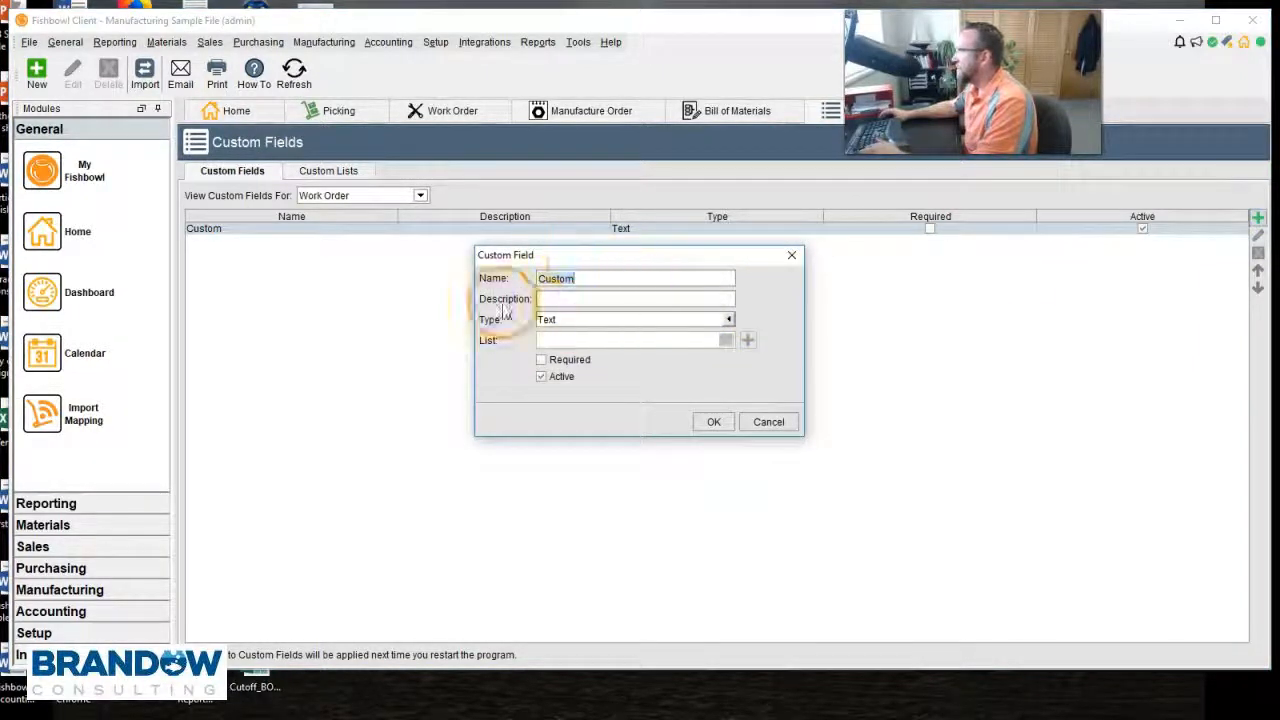
left_click(710, 421)
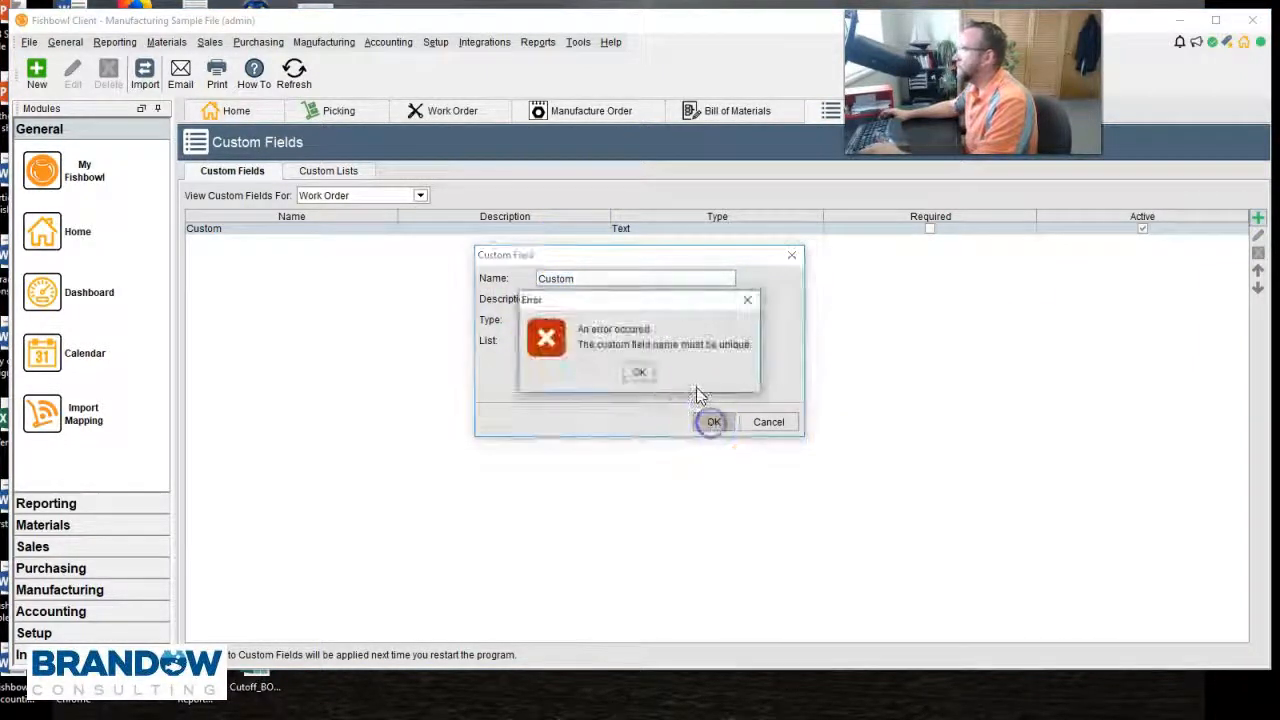
left_click(655, 374)
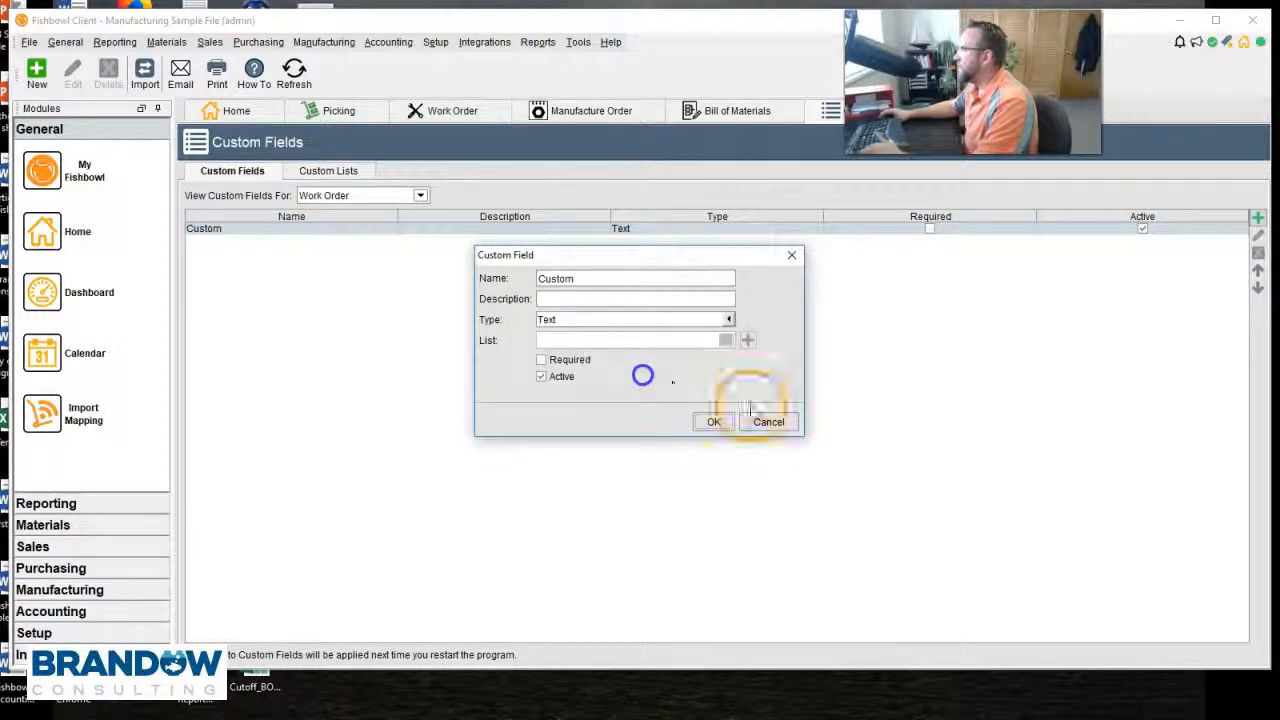
left_click(769, 421)
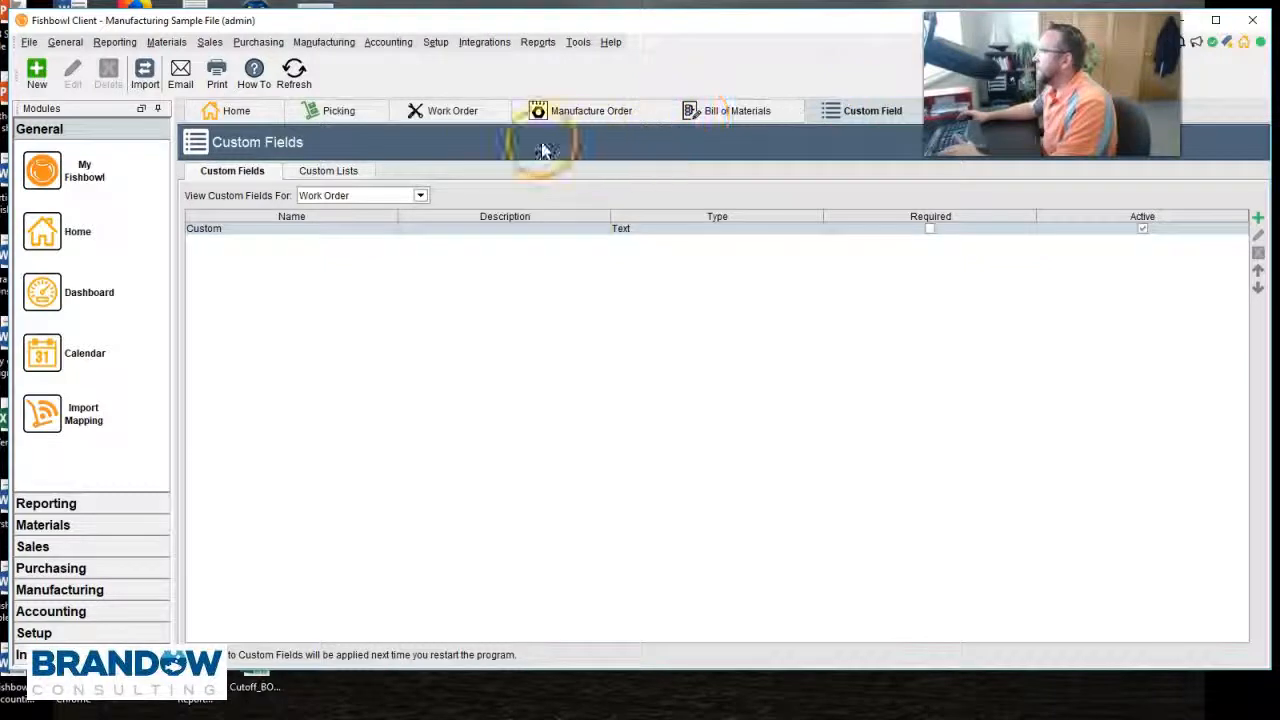
Return to the 3000-UL work order, refresh it to check its custom fields, and go back to its general information.
left_click(488, 112)
left_click(393, 80)
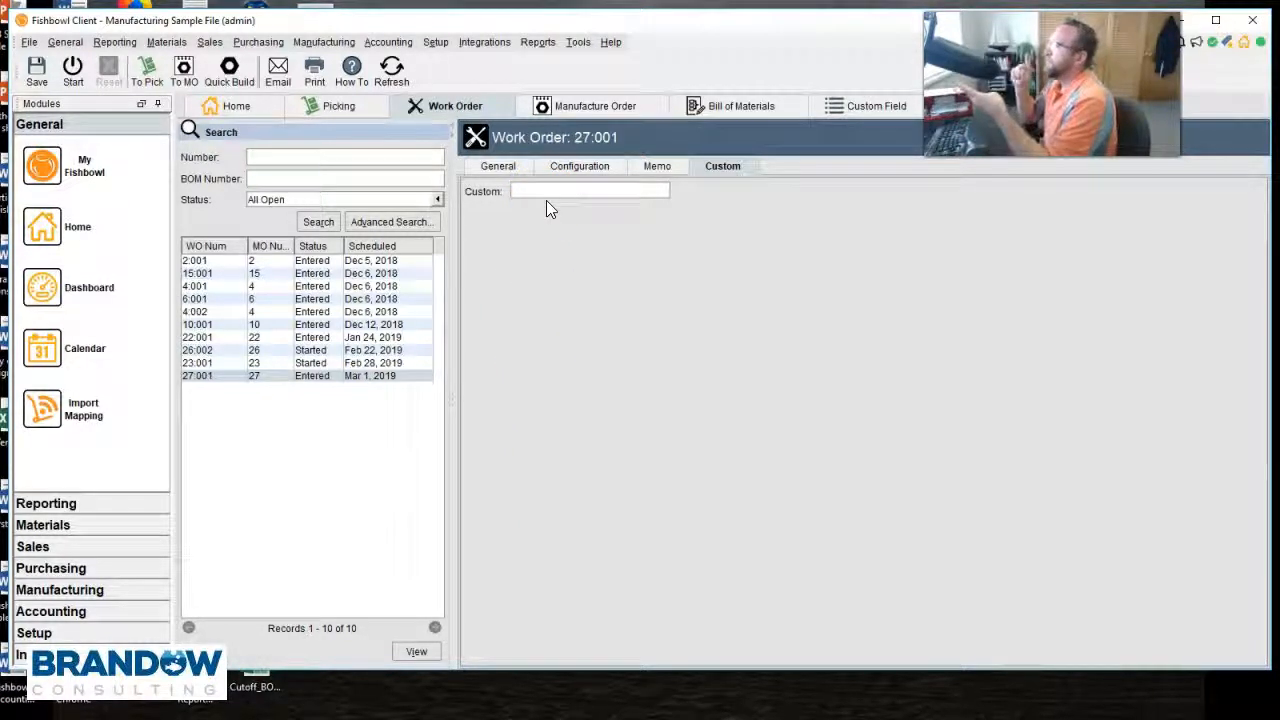
left_click(588, 188)
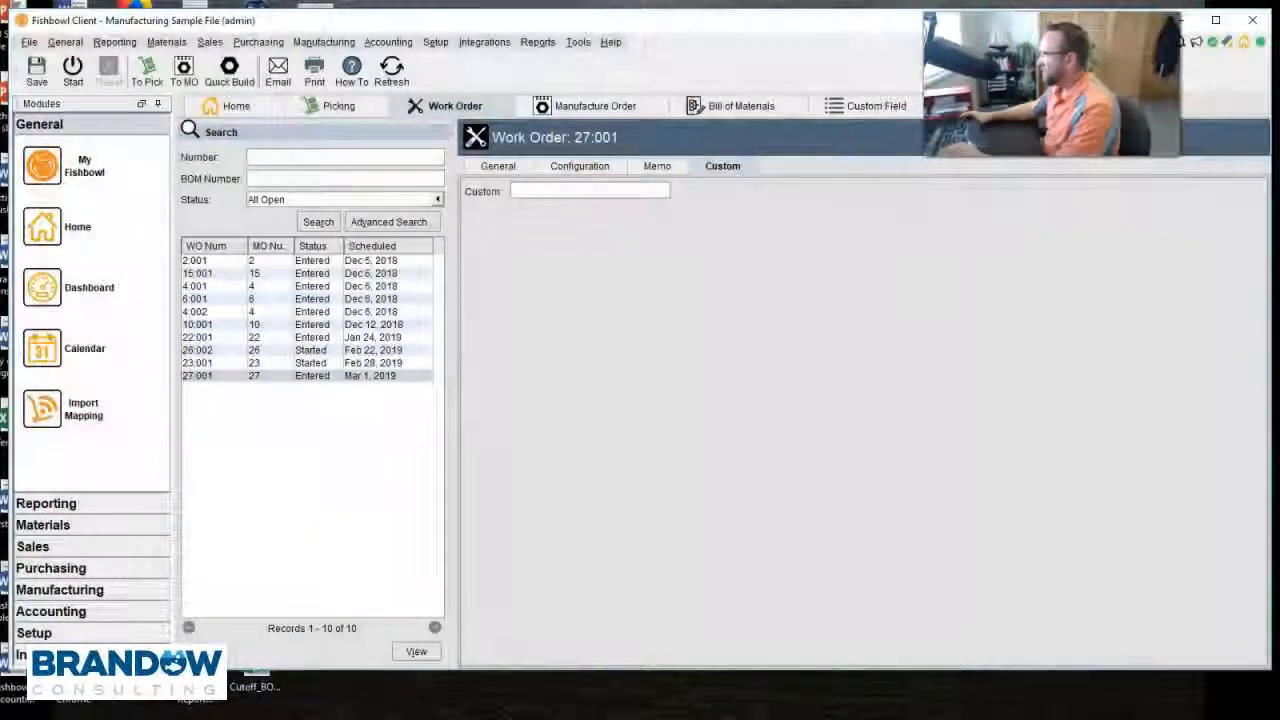
left_click(470, 230)
left_click(498, 166)
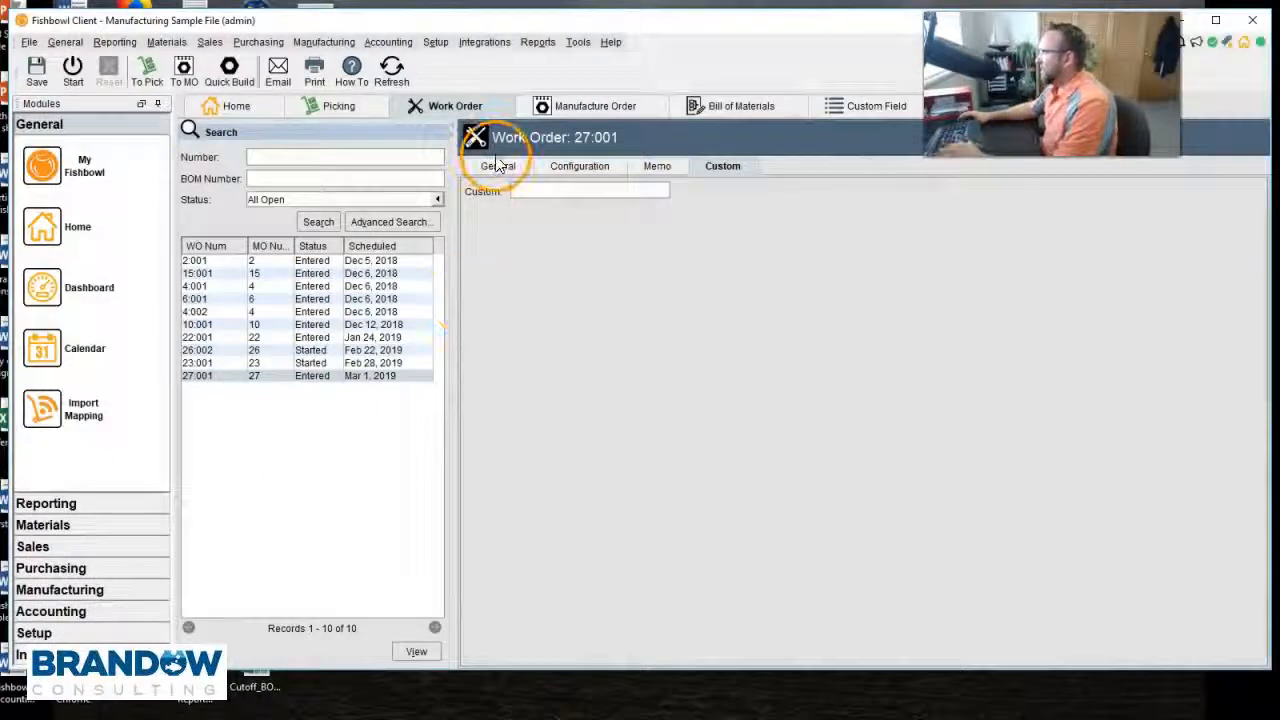
Preview the Work Order Flag report for 3000-UL, examine needed and on-hand quantities and the report options, and close it.
left_click(538, 42)
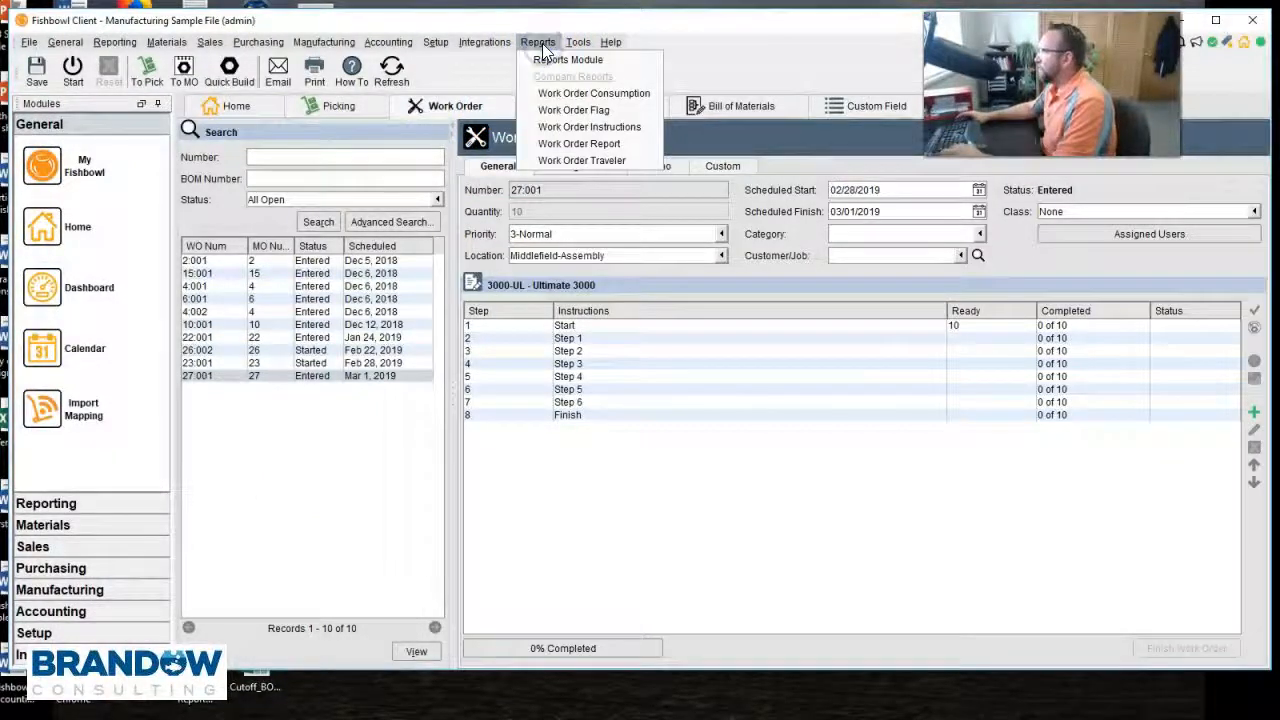
left_click(585, 112)
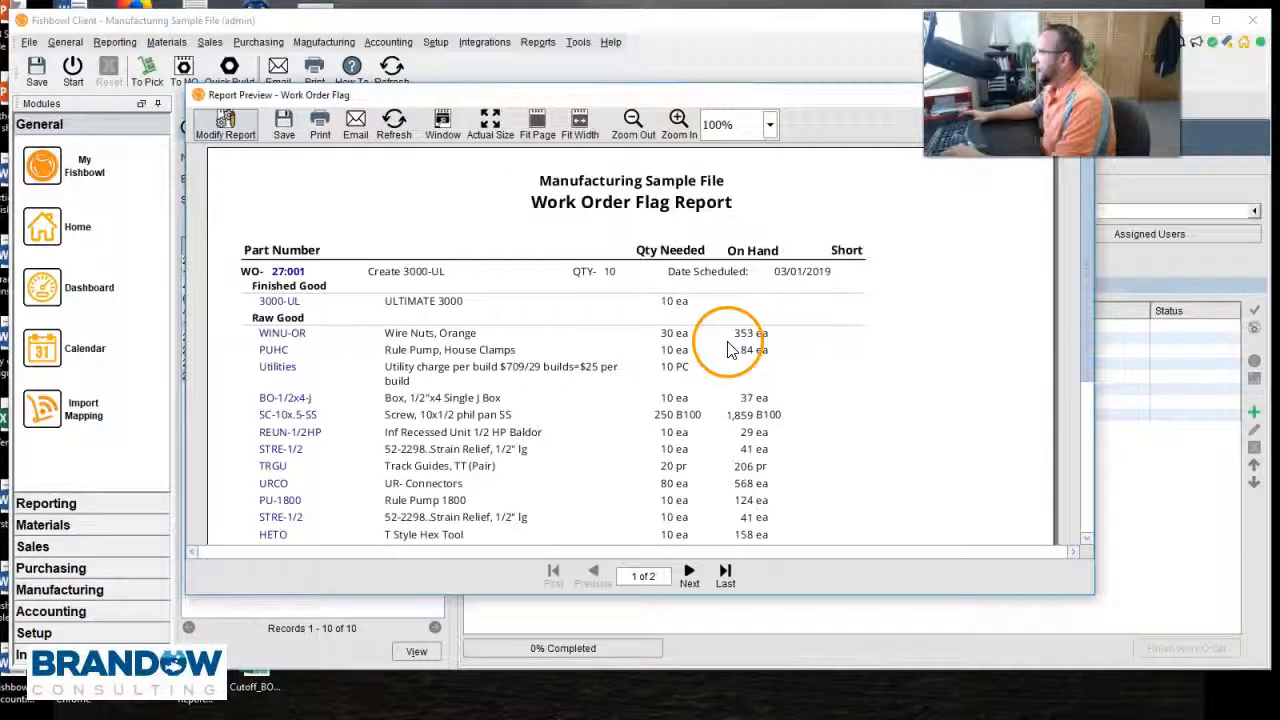
scroll(728, 350, "down", 5)
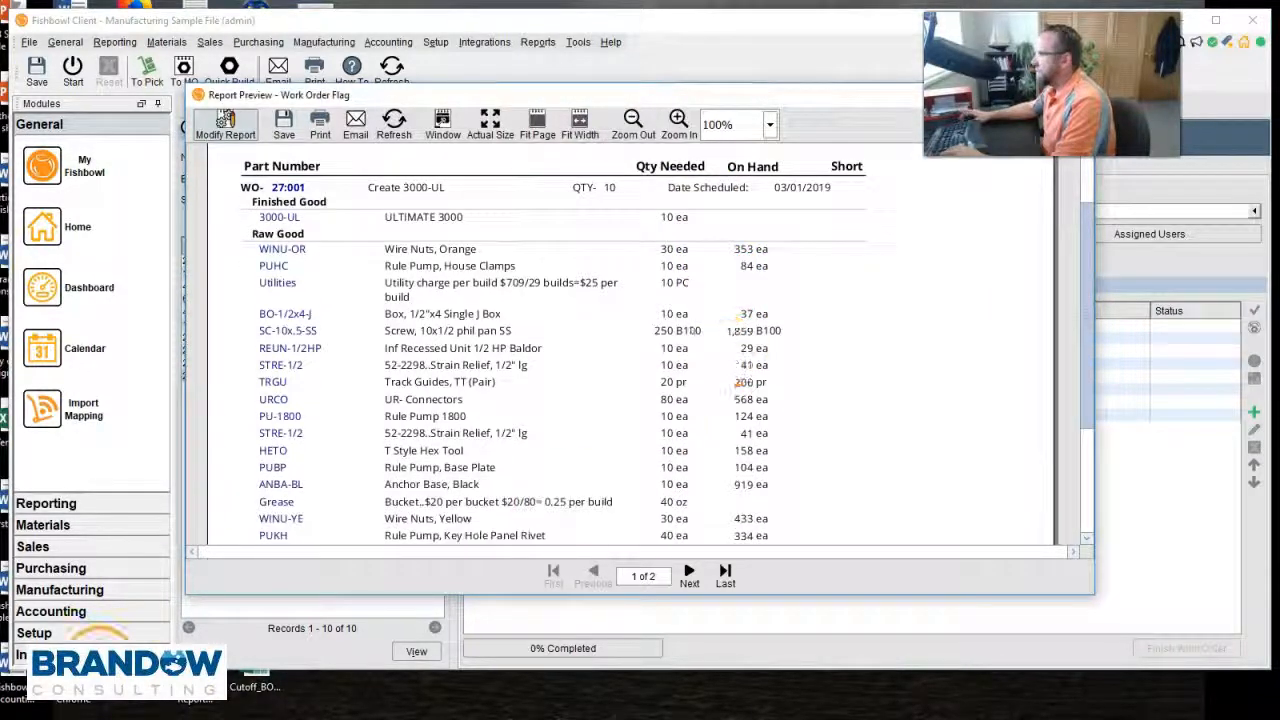
scroll(408, 346, "up", 5)
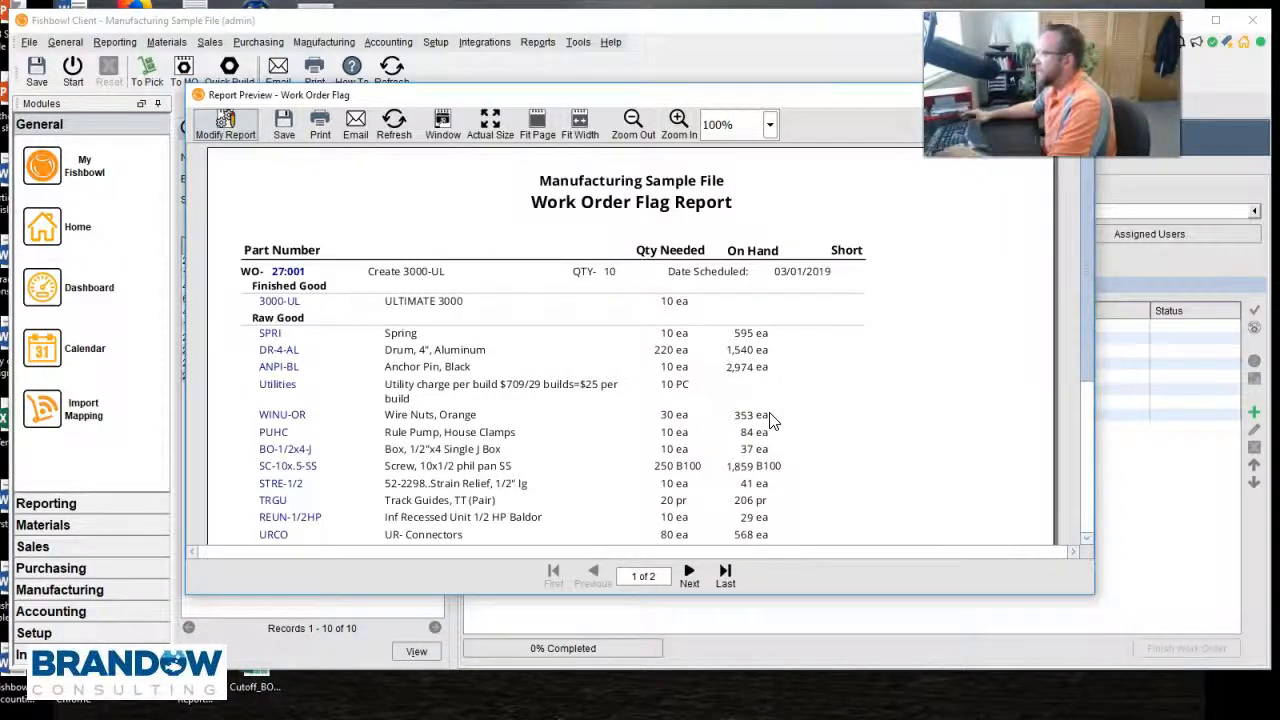
left_click(236, 138)
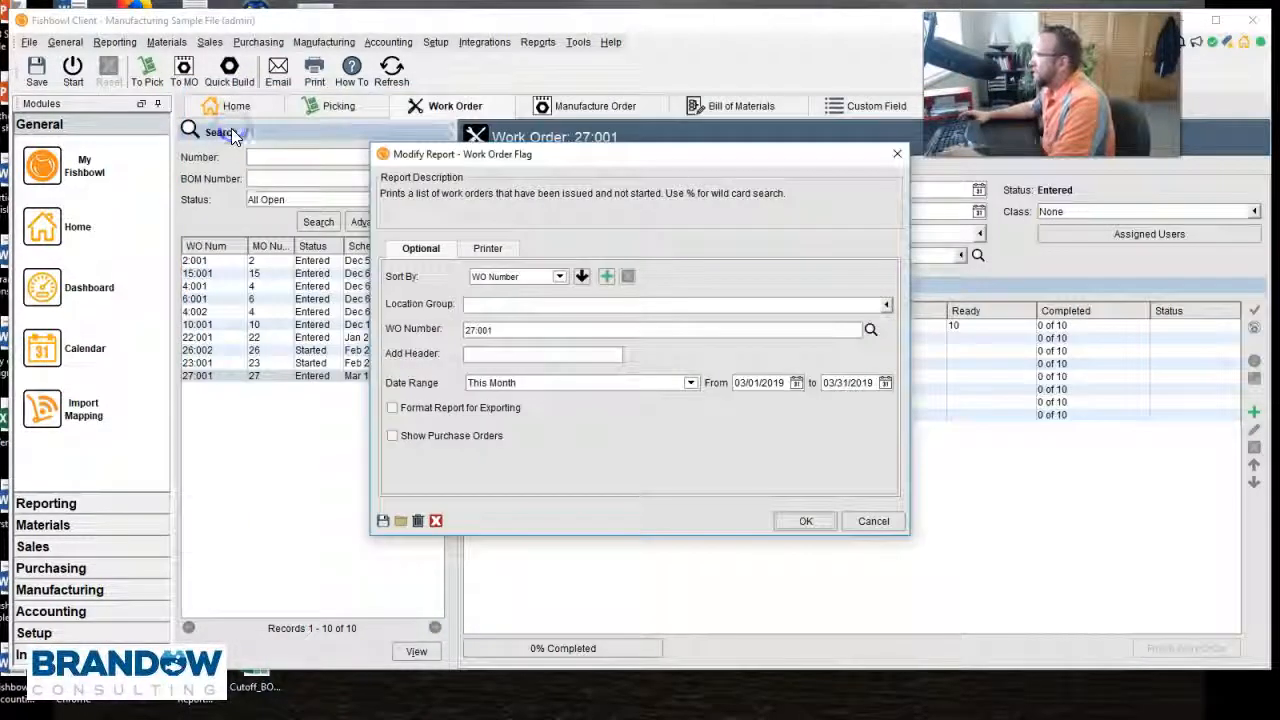
left_click(868, 530)
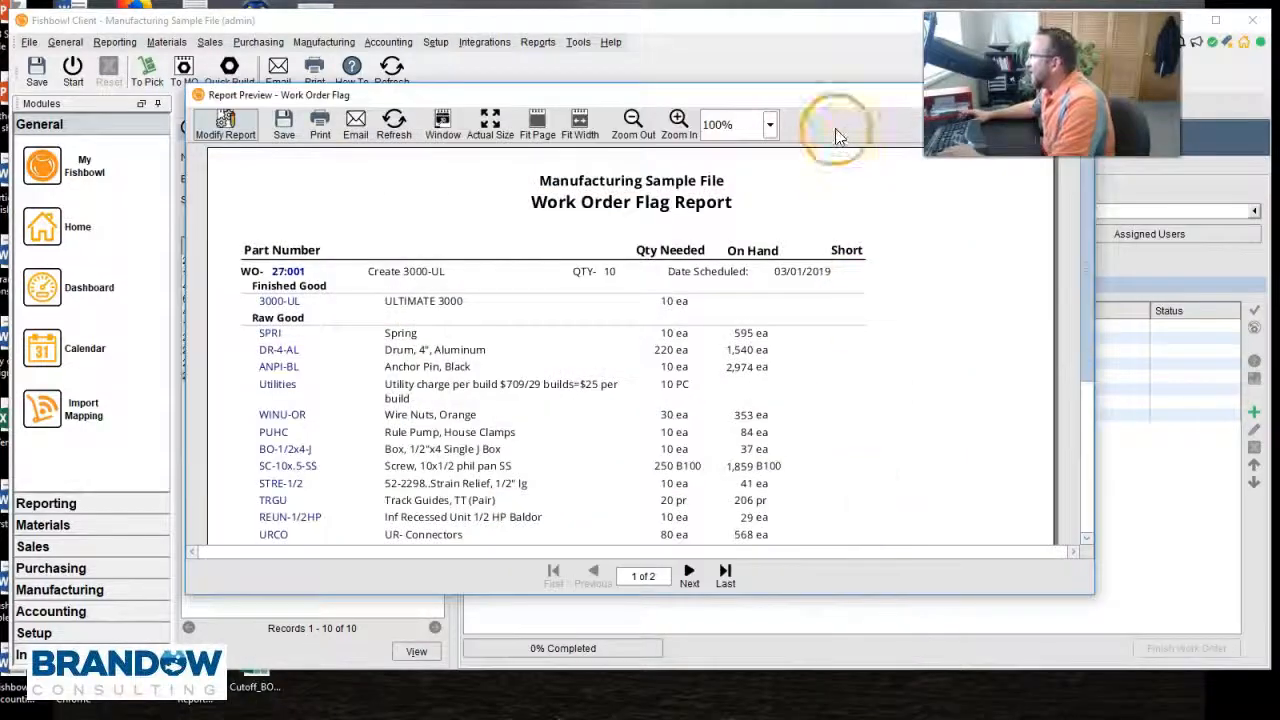
left_click_drag(725, 88, 725, 290)
left_click(1075, 296)
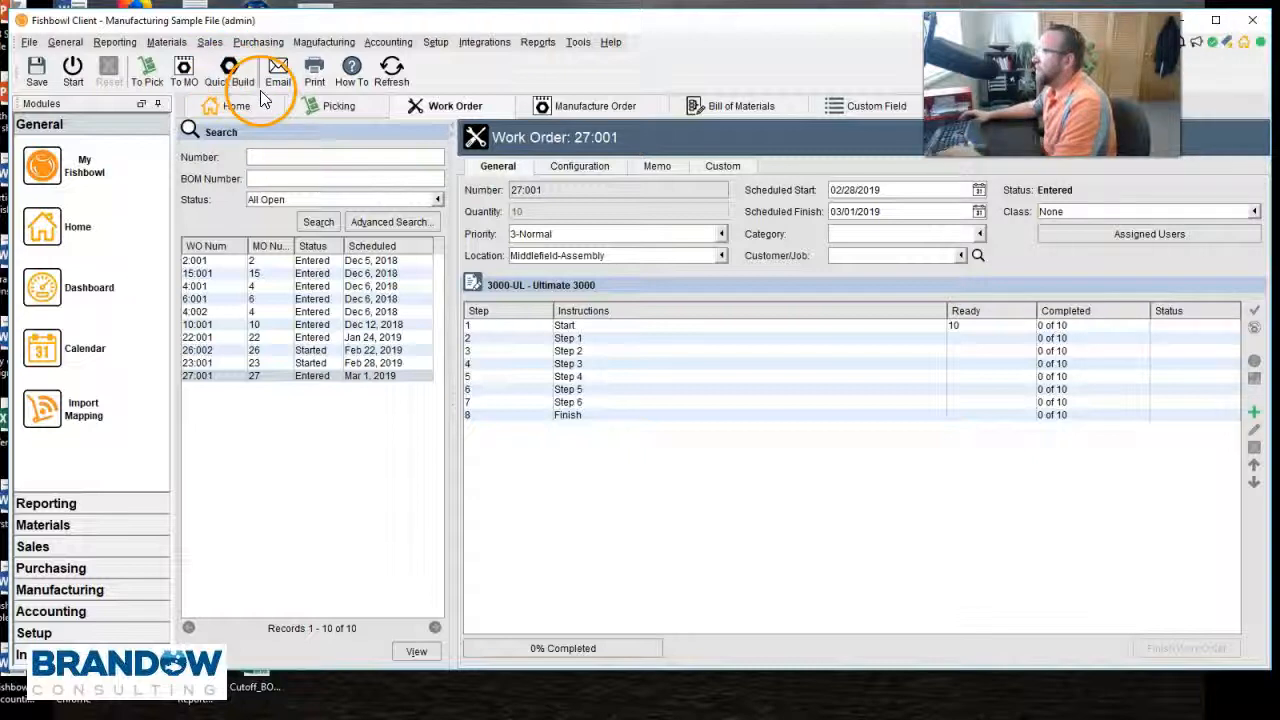
Review the 3000-UL work order's Quick Build from picking to raw material consumption and exit without finishing it.
left_click(230, 84)
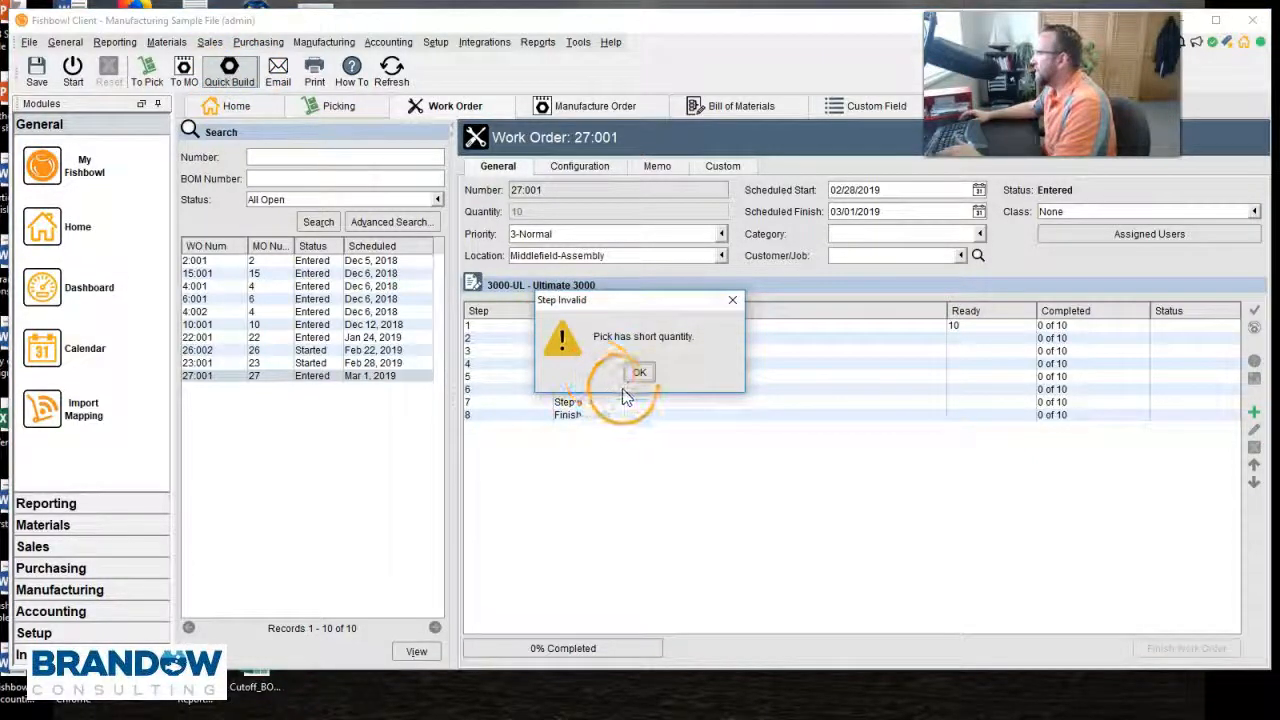
left_click(640, 372)
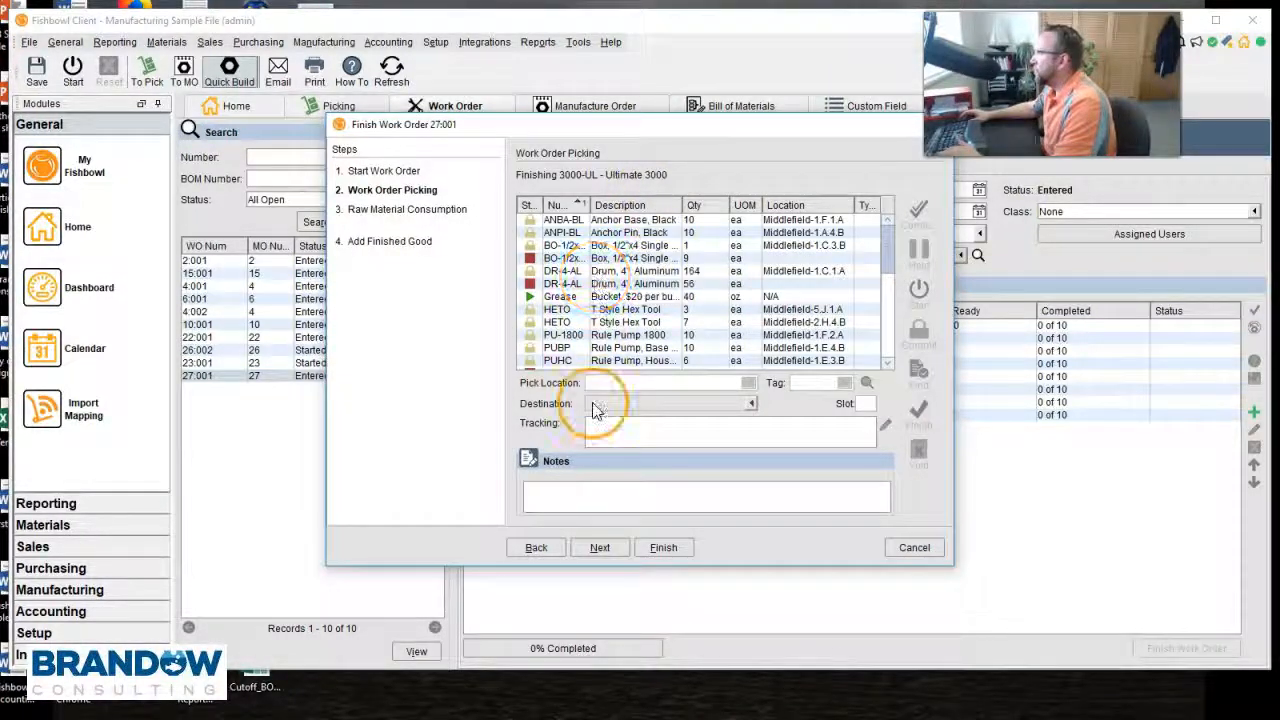
left_click(598, 547)
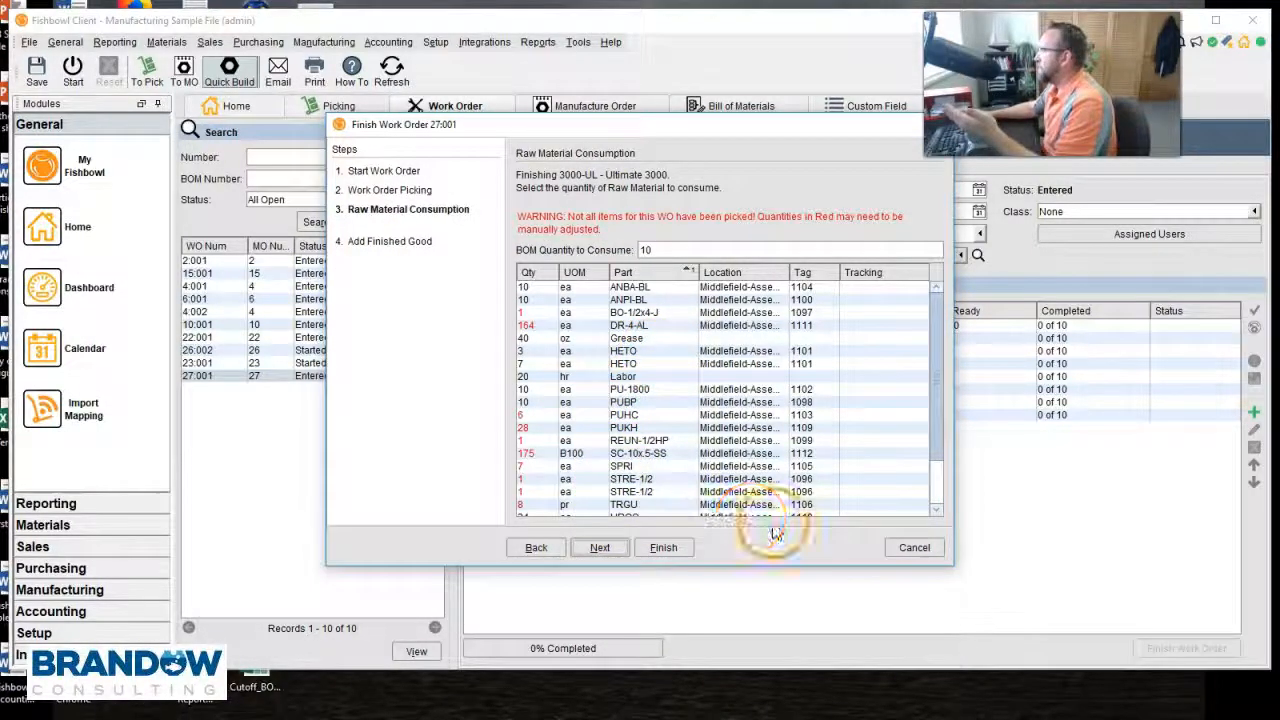
left_click(910, 548)
Review the picking stage for finishing the 3000-UL work order from its manufacture order and exit without finishing it.
left_click(595, 106)
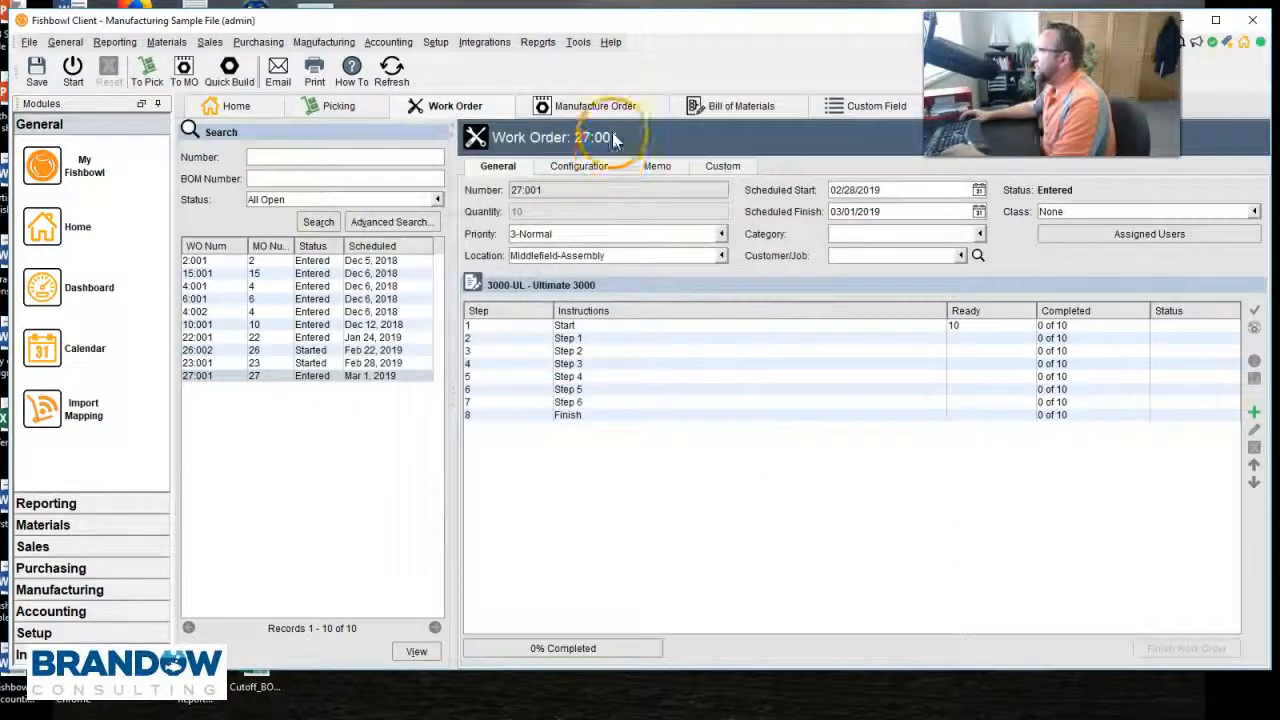
left_click(624, 312)
left_click(1234, 380)
left_click(643, 373)
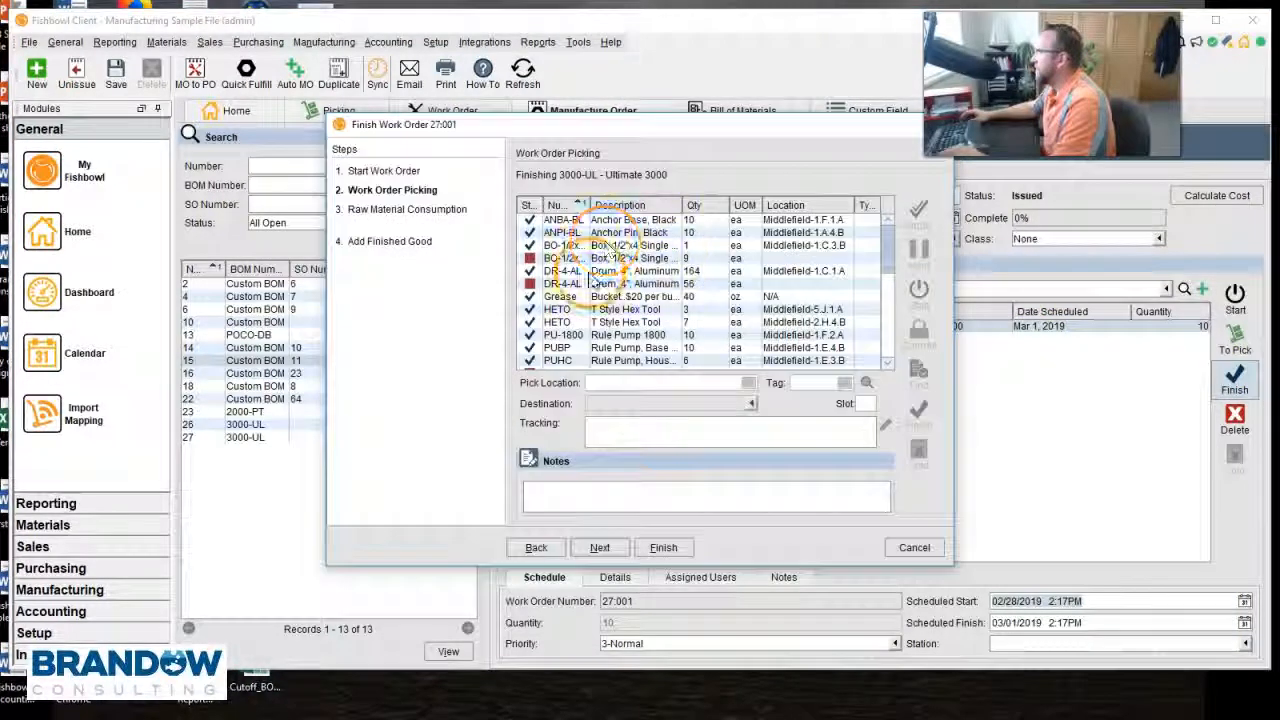
left_click(914, 548)
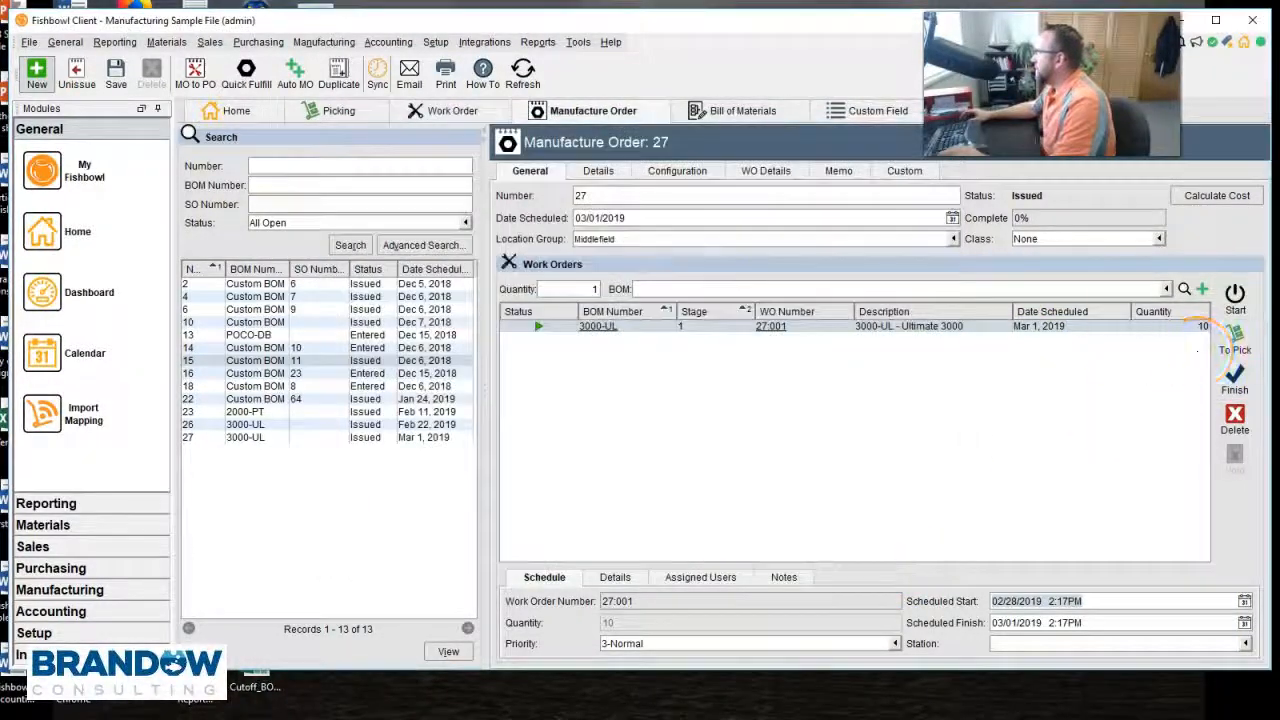
Return to the 3000-UL work order, view its start date, quantity and assigned user options, and exit without starting it.
left_click(775, 330)
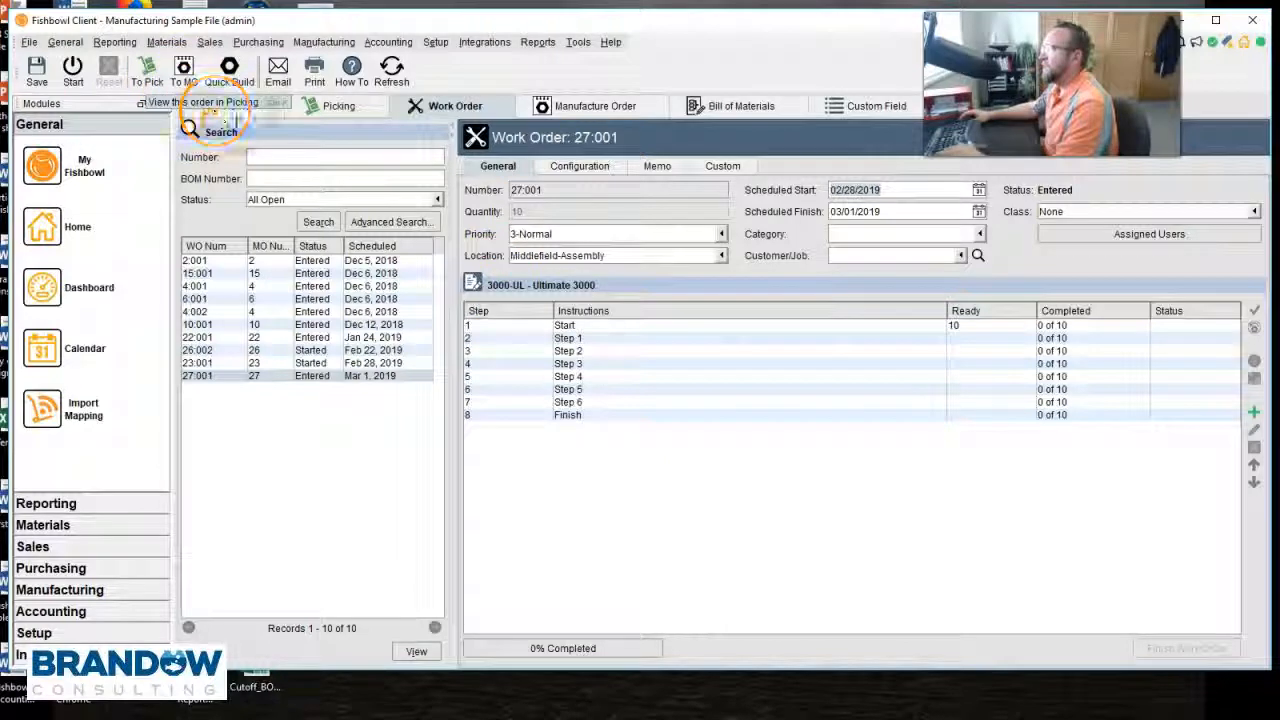
left_click(73, 72)
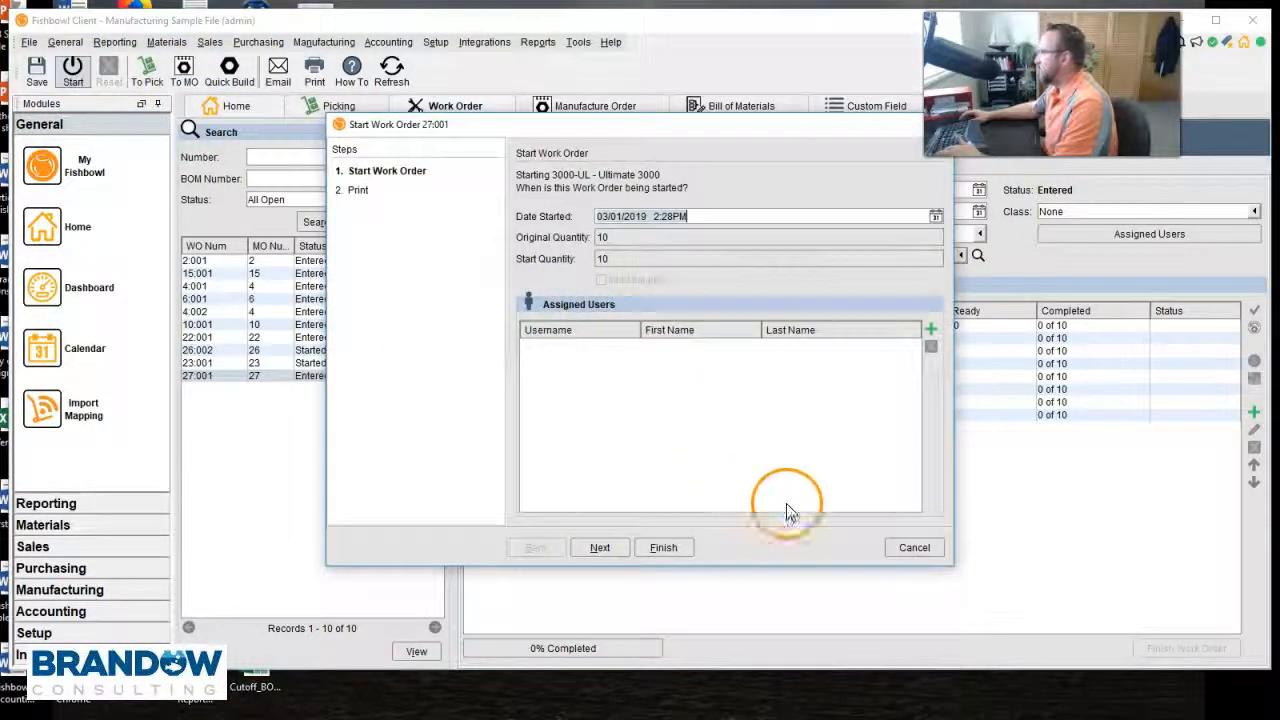
left_click(924, 552)
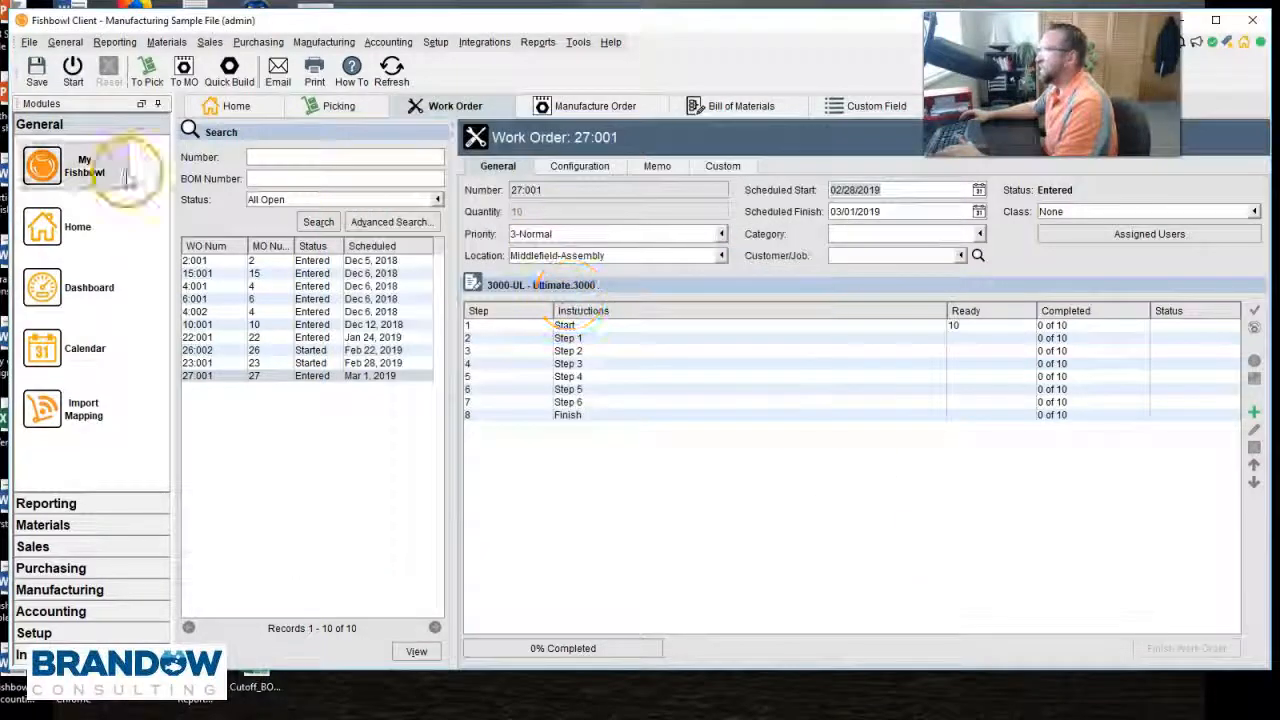